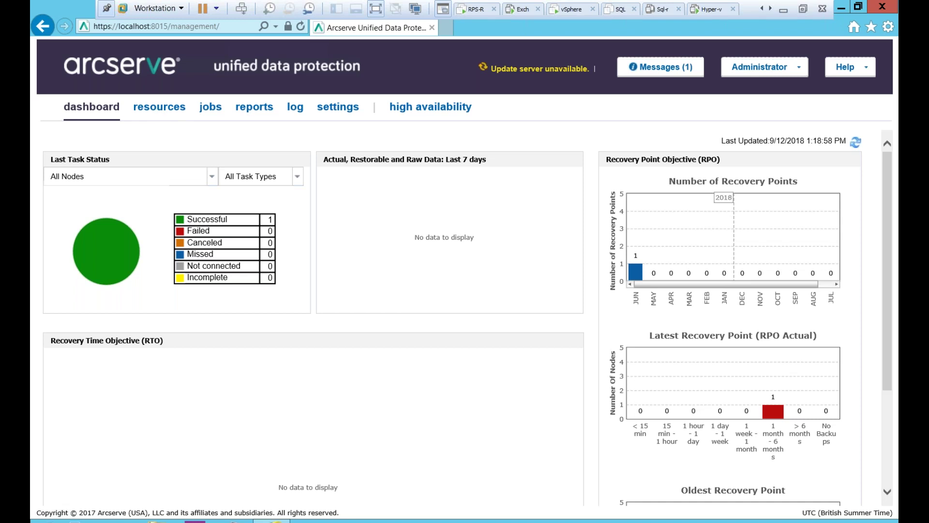
Add a new plan under all plans and name it "Cloud hybrid".
left_click(161, 108)
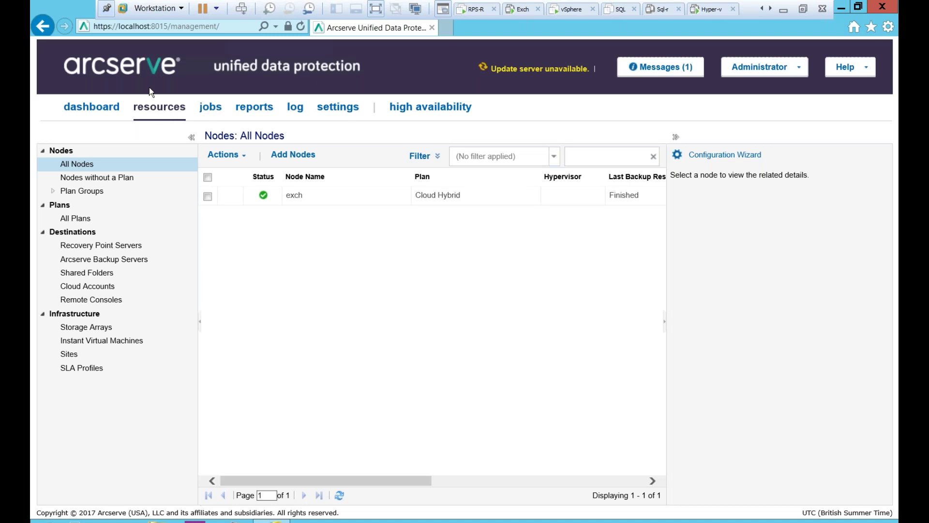
left_click(76, 220)
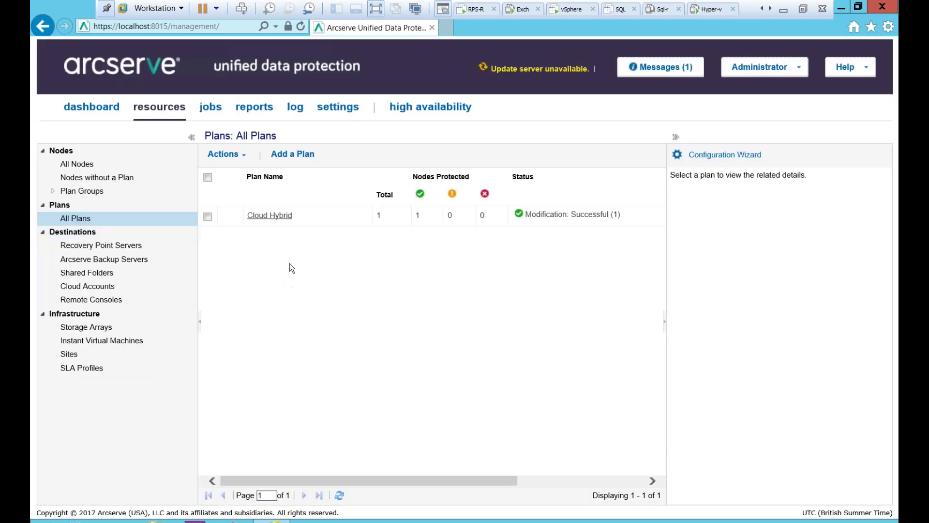
left_click(277, 156)
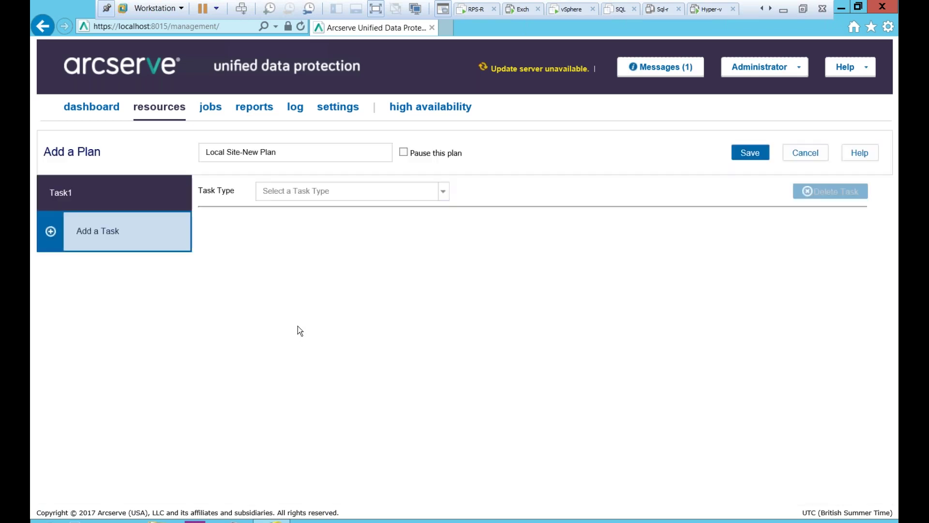
left_click(292, 152)
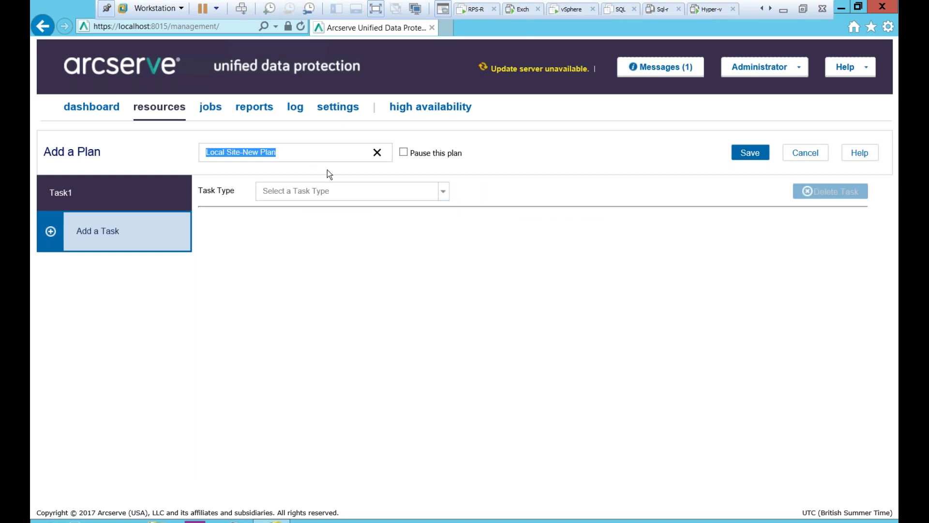
type("Cloud")
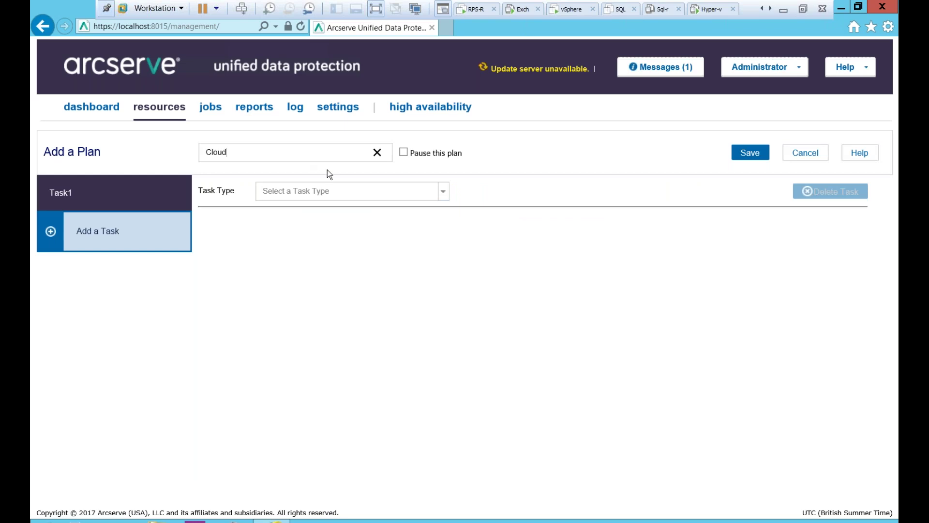
type(" hybrid")
Set the first task's type to "Replicate from a remotely-managed RPS" and review its destination settings.
left_click(349, 196)
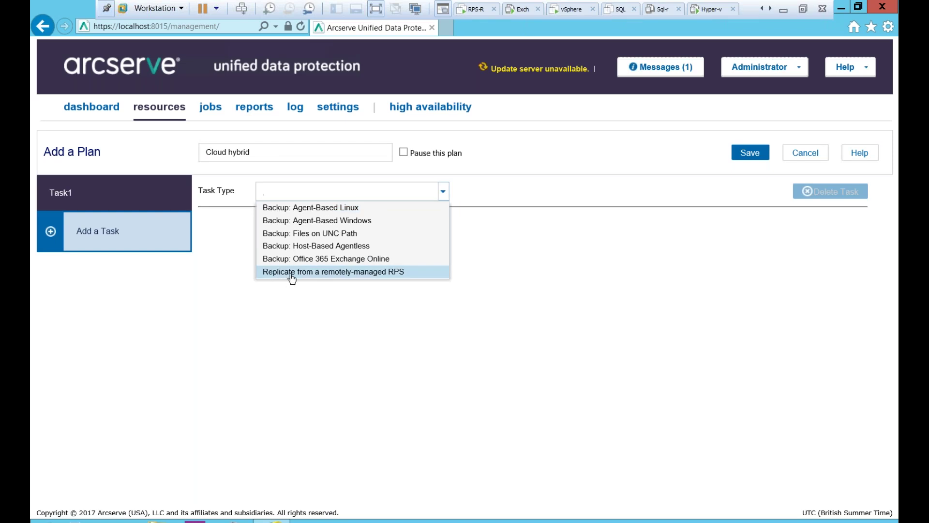
left_click(360, 272)
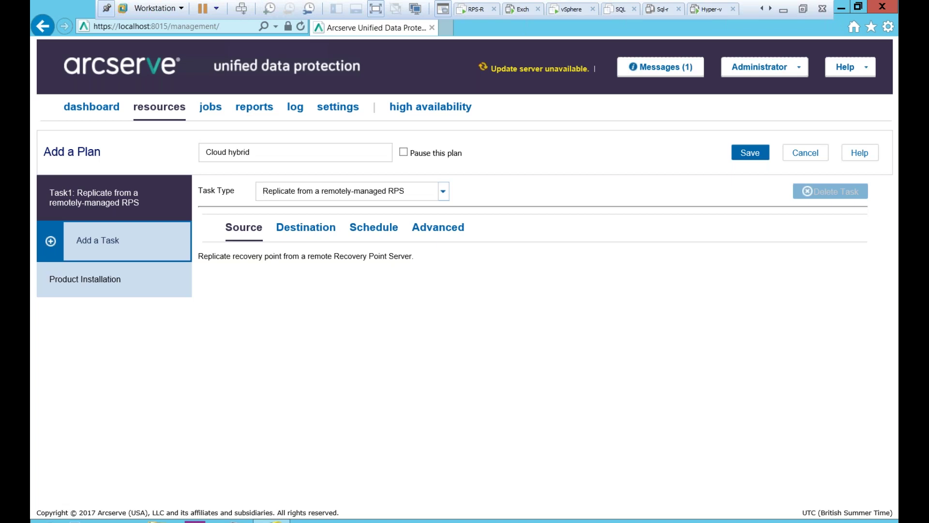
left_click(308, 231)
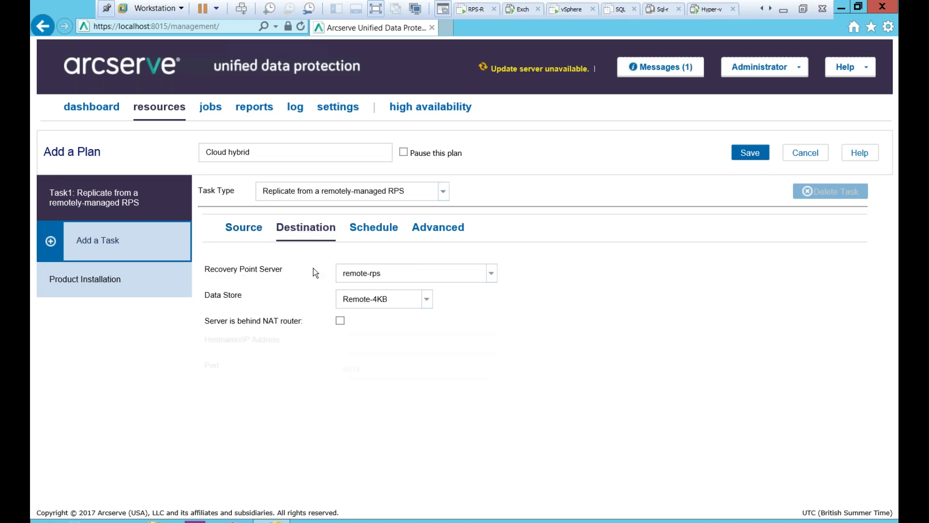
mouse_move(369, 304)
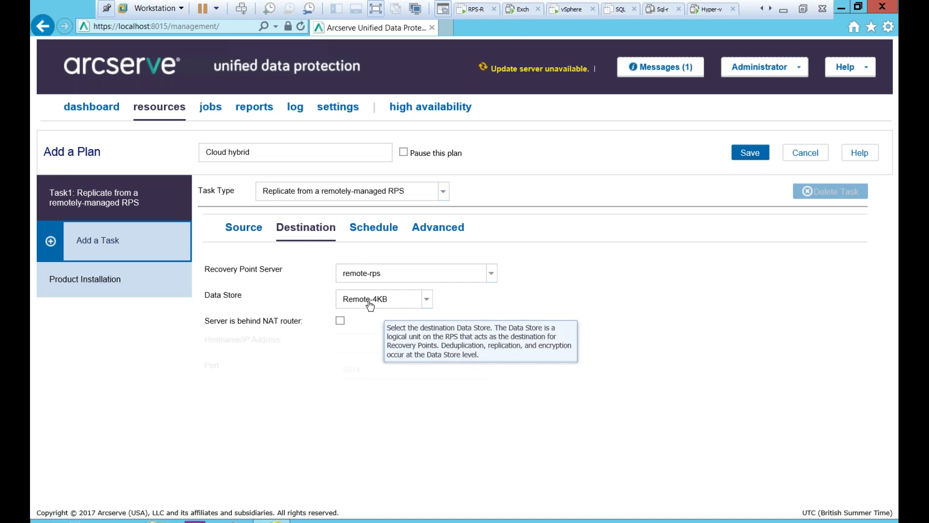
Set the task's recovery point retention to 5 daily, 6 monthly and 2 custom/manual backups.
left_click(370, 230)
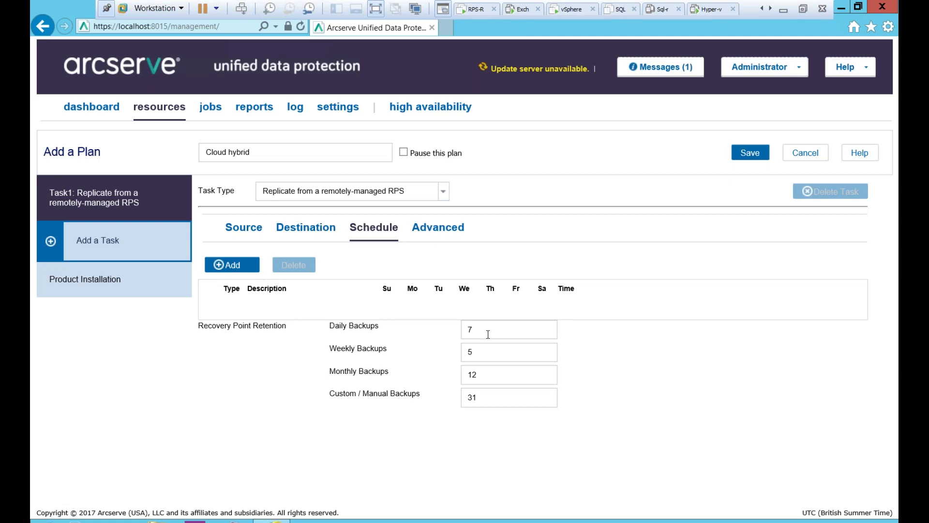
left_click_drag(485, 331, 465, 331)
type("5")
left_click(488, 376)
left_click_drag(487, 375, 466, 375)
type("6")
left_click(481, 398)
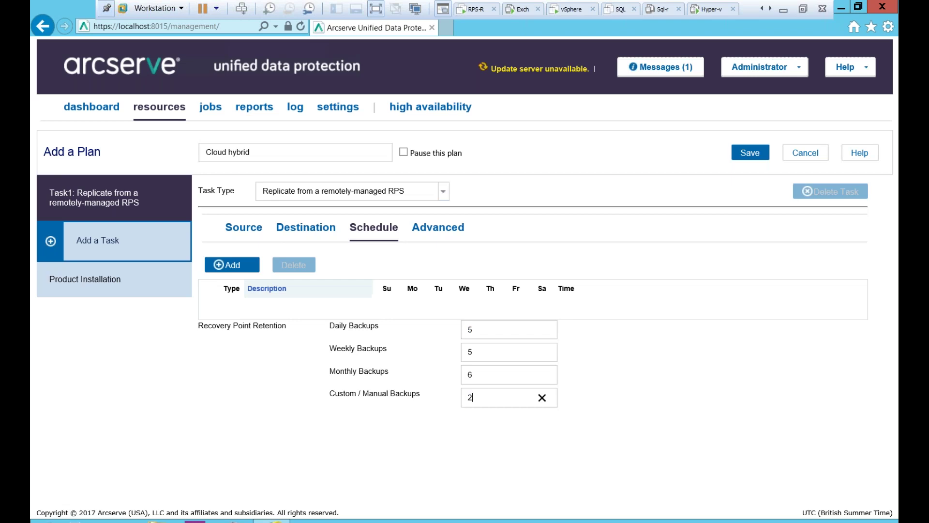
left_click(89, 241)
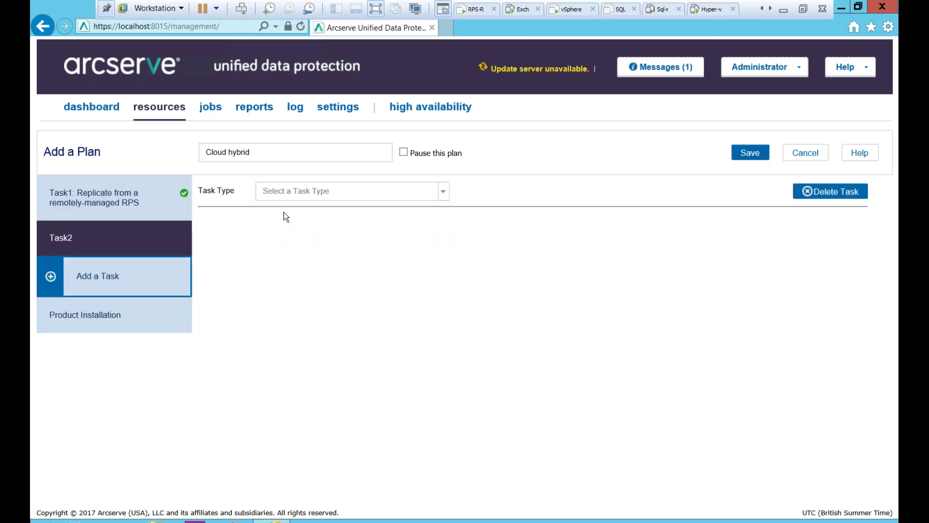
left_click(284, 191)
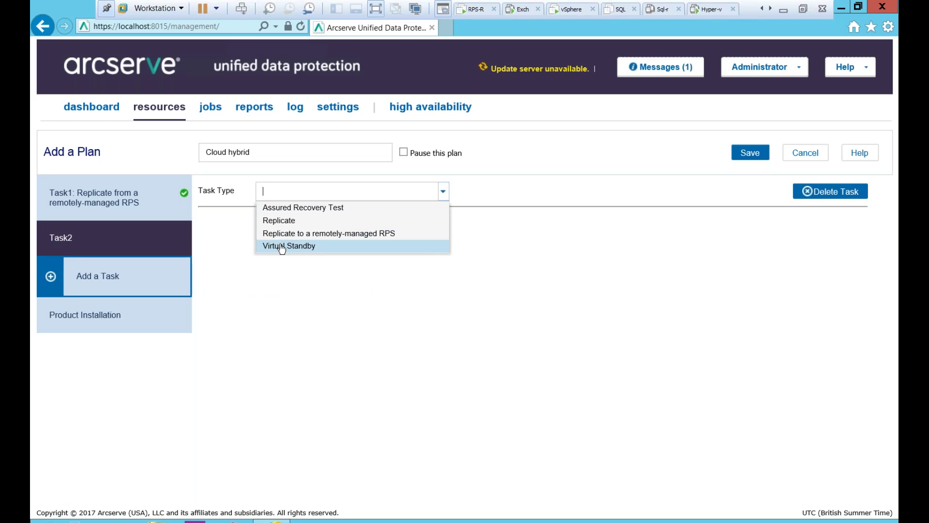
left_click(255, 308)
left_click(830, 191)
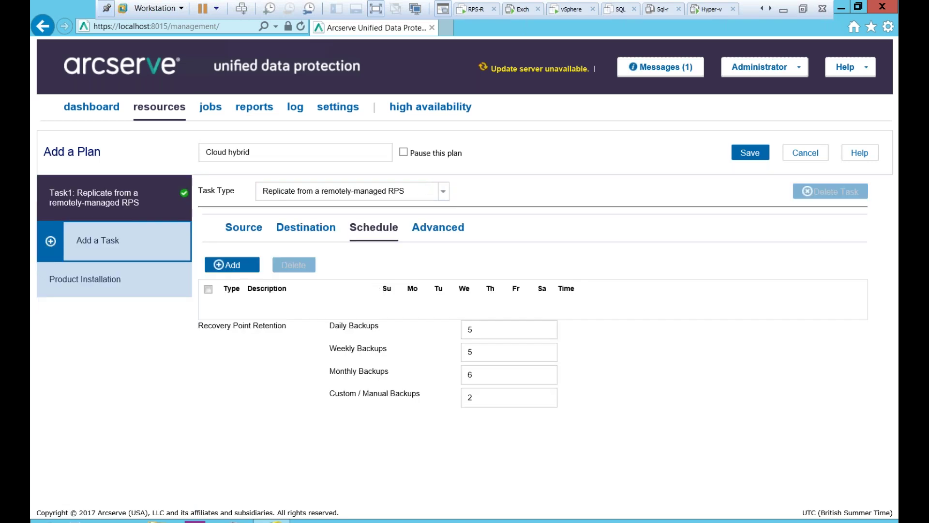
Rename the plan as "Cloud hybrid Webinar" and save it.
left_click(750, 153)
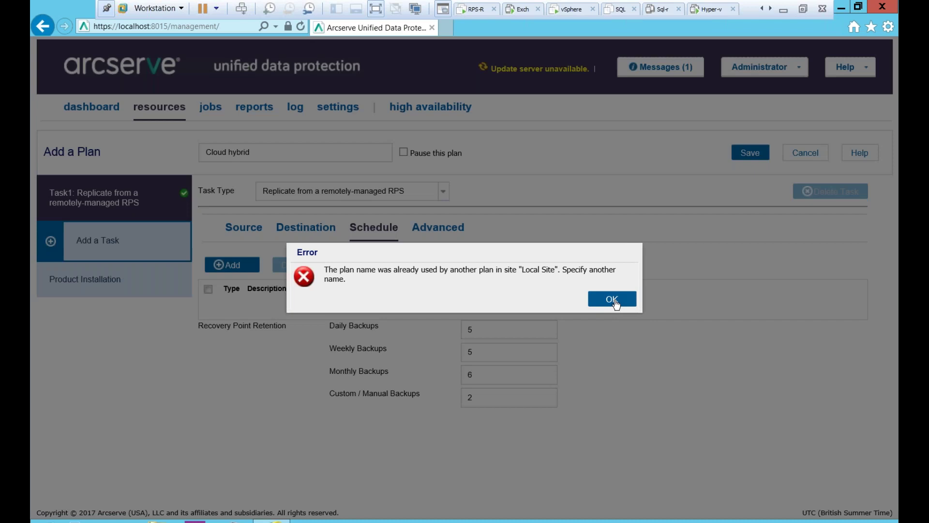
left_click(613, 299)
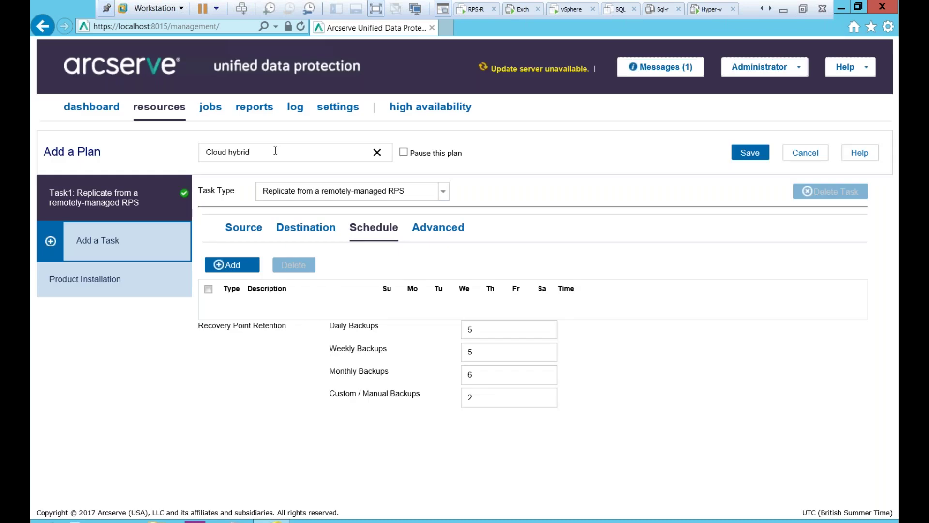
type("2")
key("BackSpace")
type("Webinar")
left_click(750, 152)
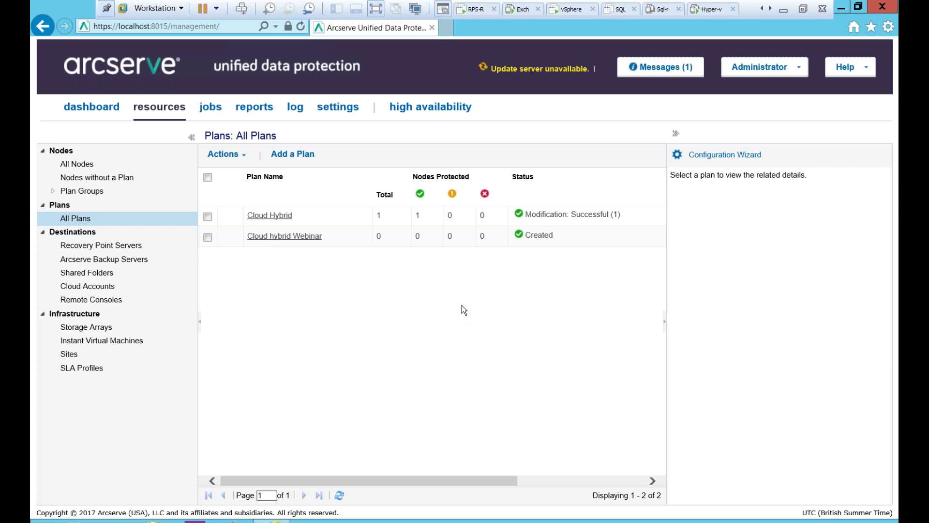
Share the "Cloud hybrid Webinar" plan with the webinar user account.
left_click(344, 109)
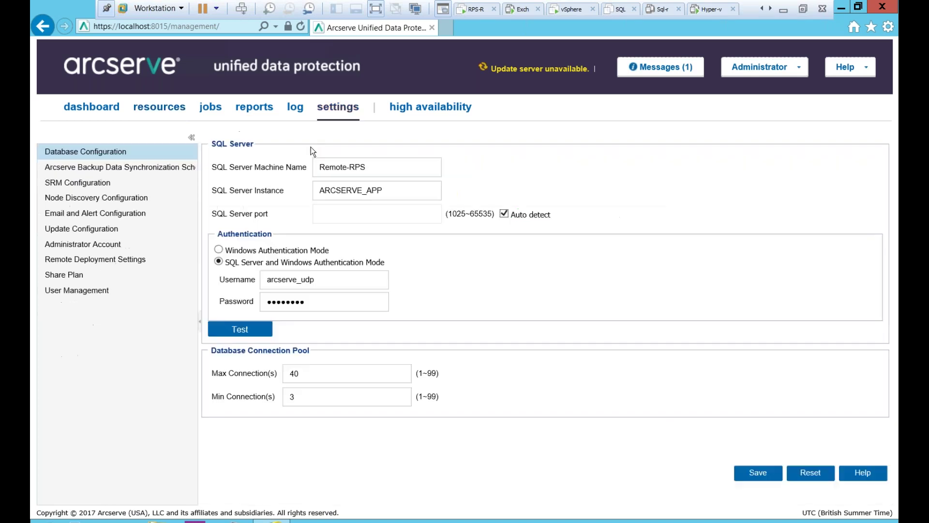
left_click(58, 276)
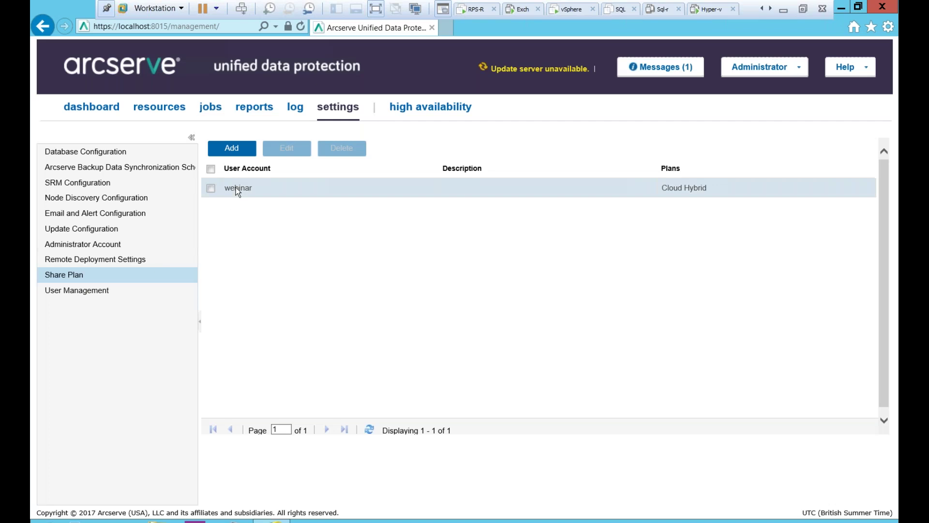
left_click(255, 191)
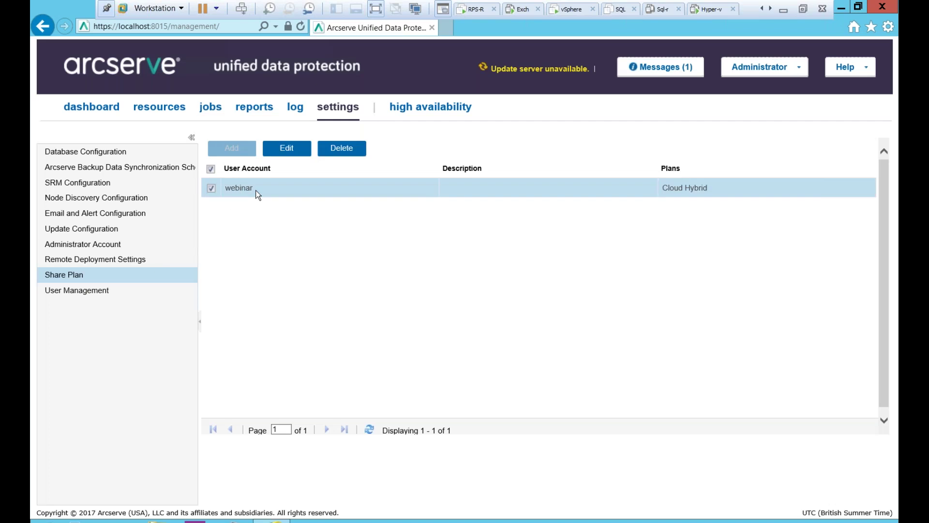
left_click(299, 150)
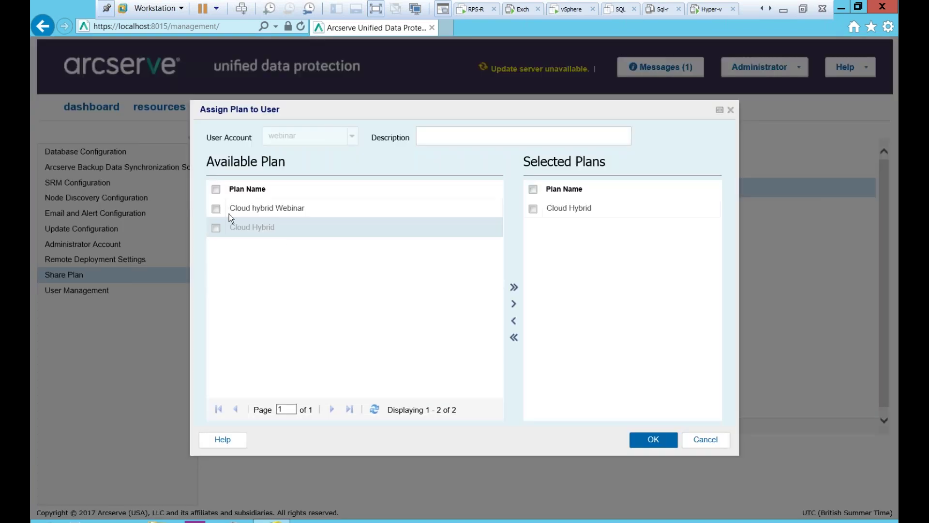
left_click(216, 209)
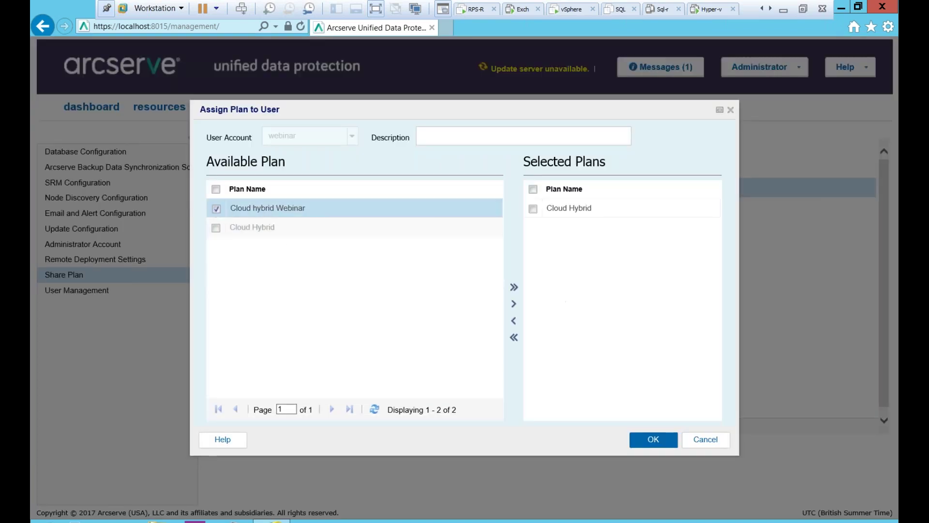
left_click(514, 304)
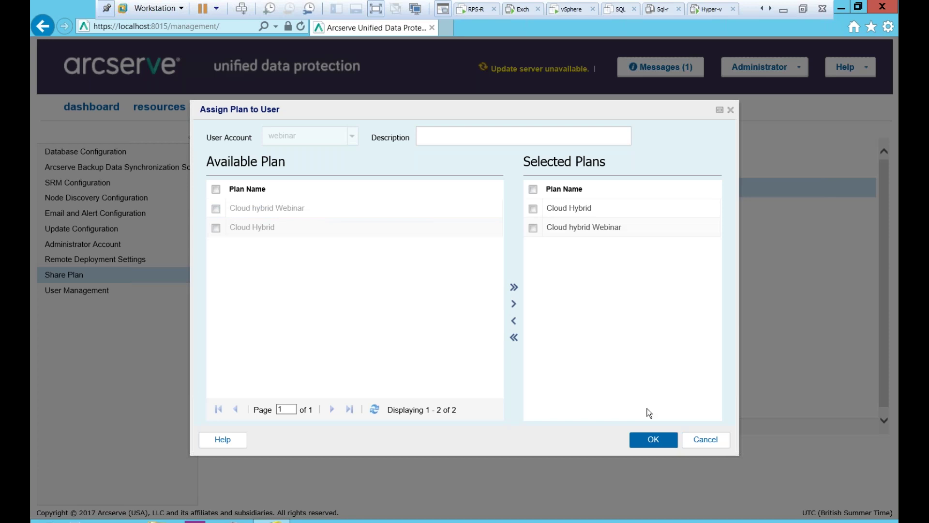
left_click(660, 443)
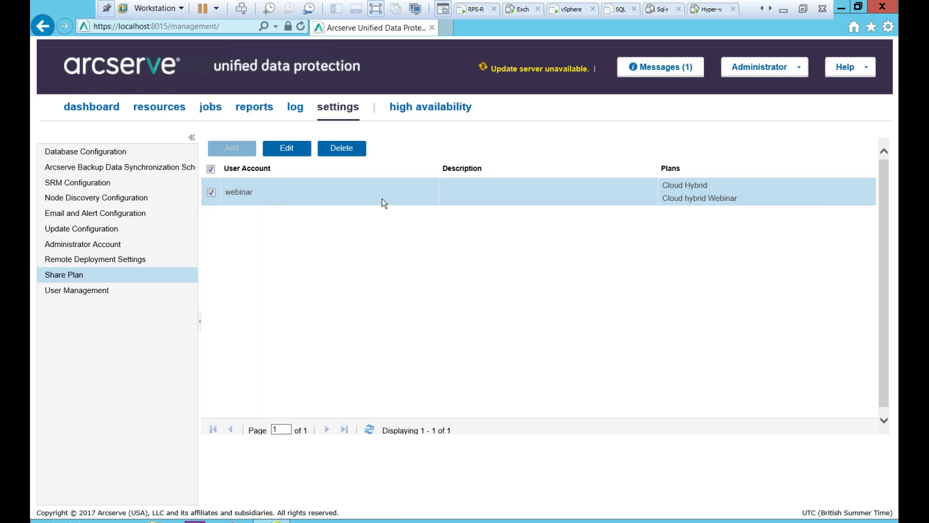
Switch to the Manager virtual machine and log in to its Arcserve UDP console.
left_click(762, 9)
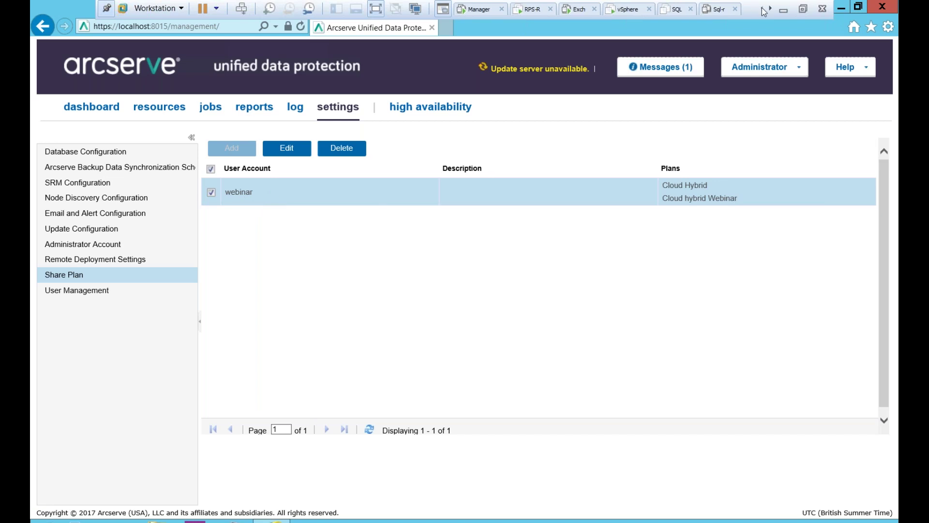
left_click(471, 12)
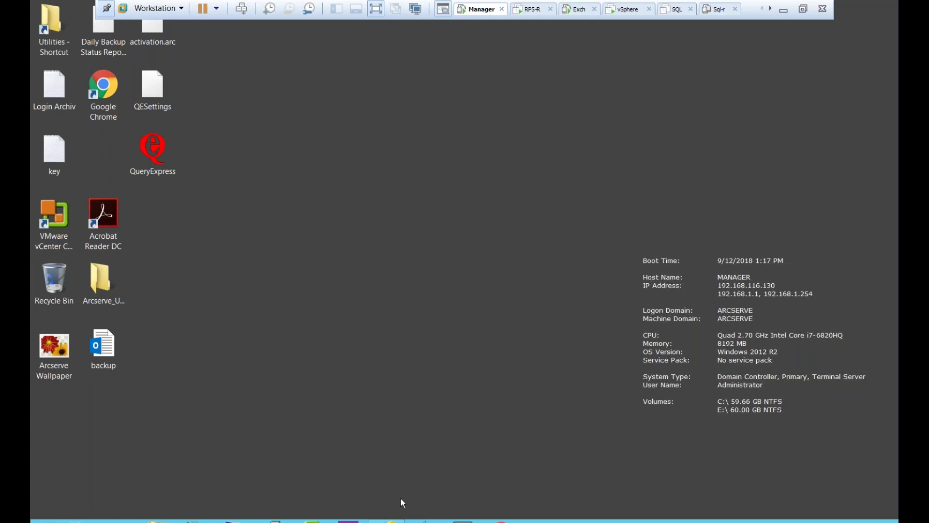
left_click(390, 521)
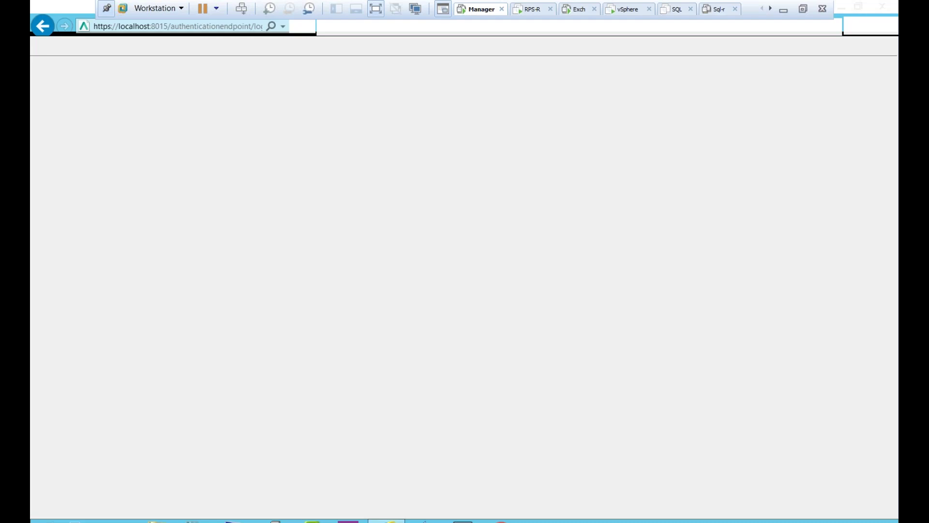
left_click(443, 386)
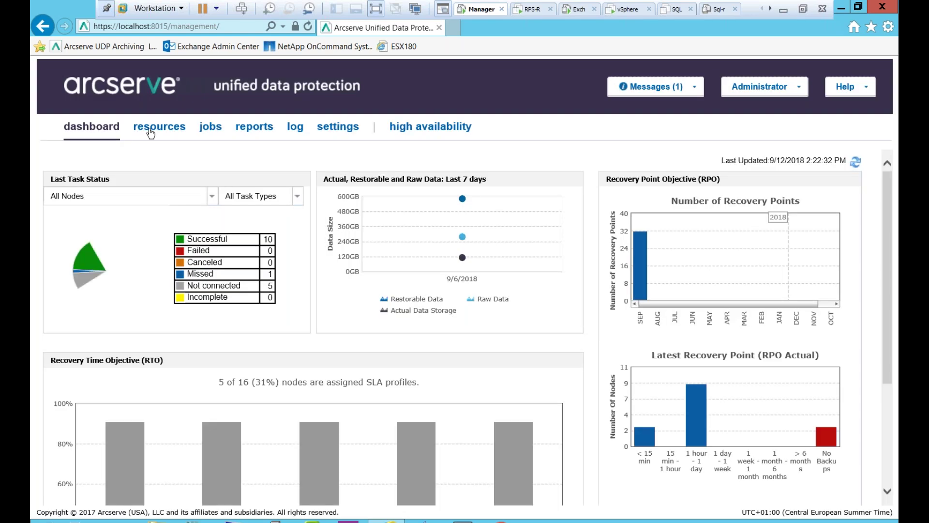
Examine the remote consoles listed among the destinations in the Manager console's resources.
left_click(148, 132)
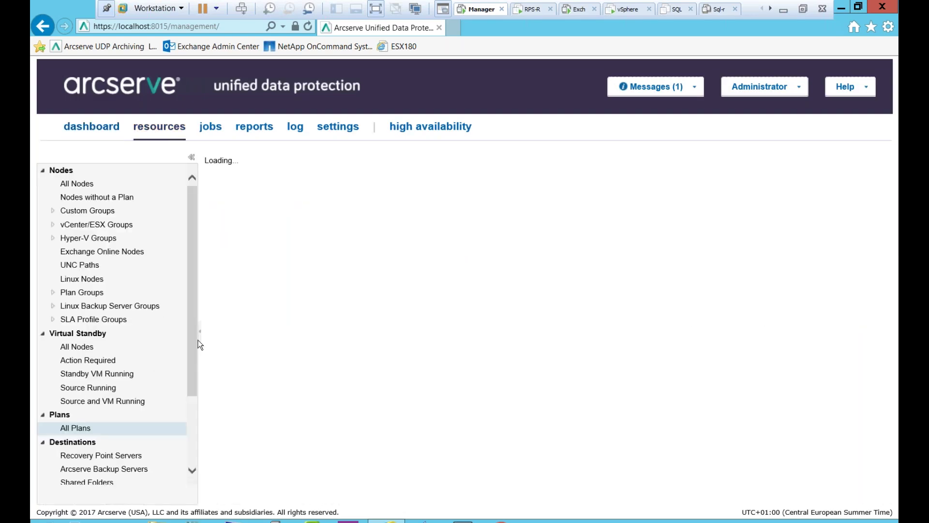
left_click_drag(198, 358, 198, 412)
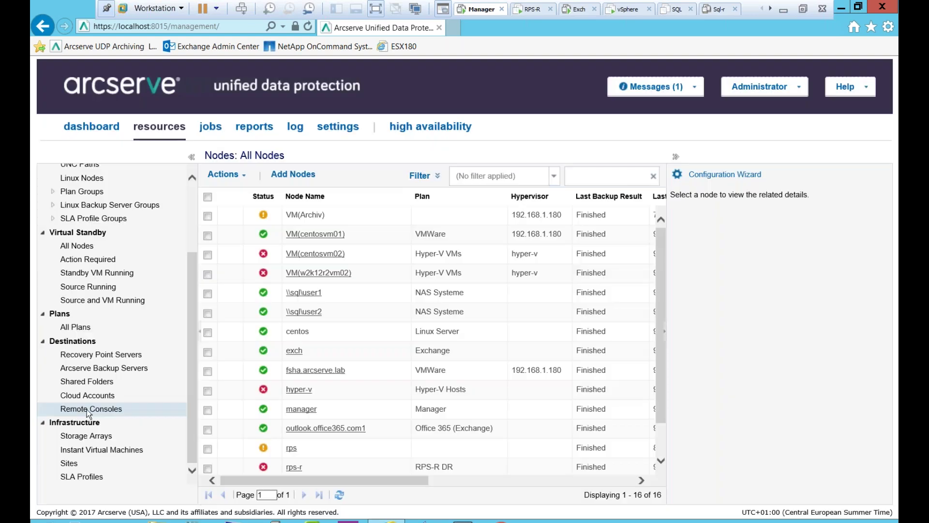
left_click(78, 411)
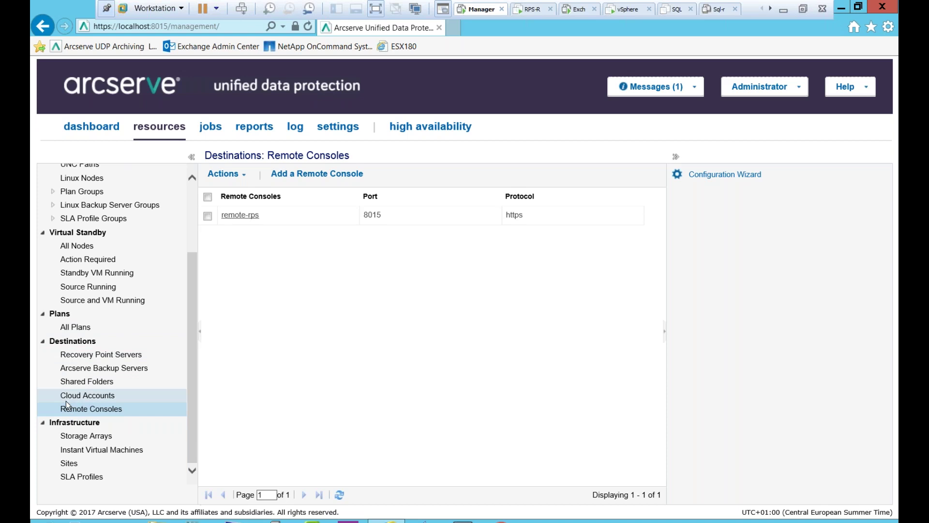
Open the "Hyper-V VMs" plan for modification and add a second task to it.
left_click(74, 328)
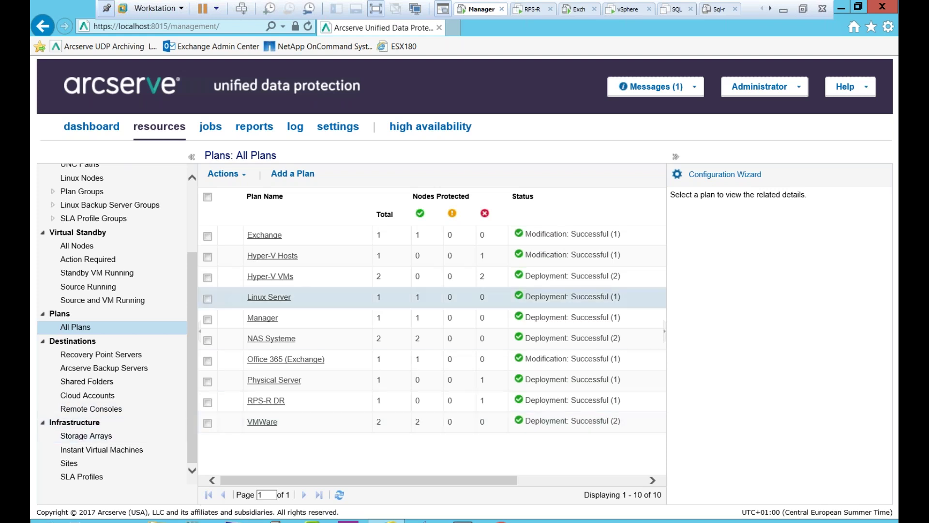
left_click(274, 277)
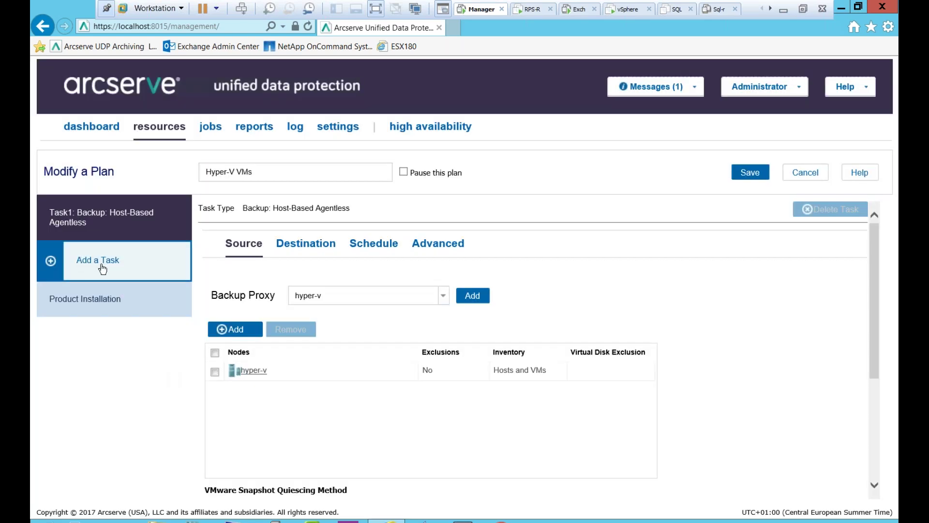
left_click(99, 262)
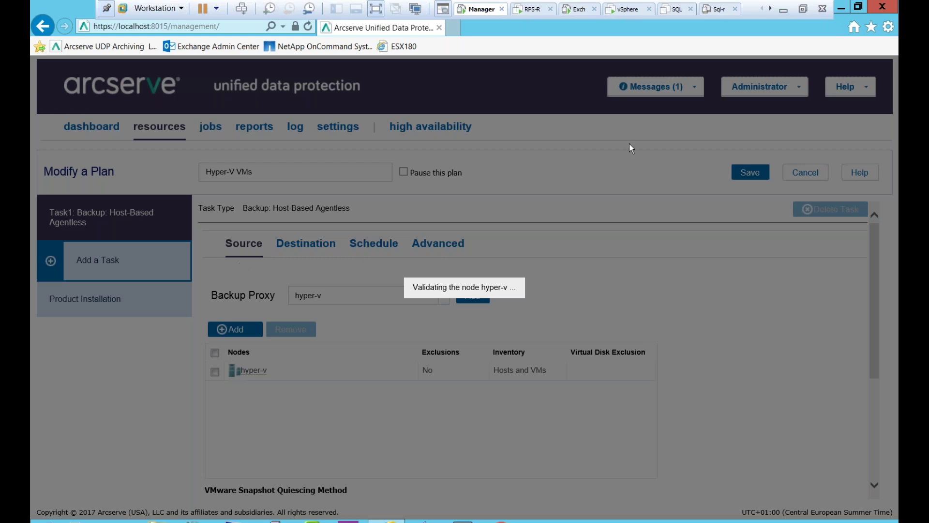
left_click(770, 9)
left_click(770, 9)
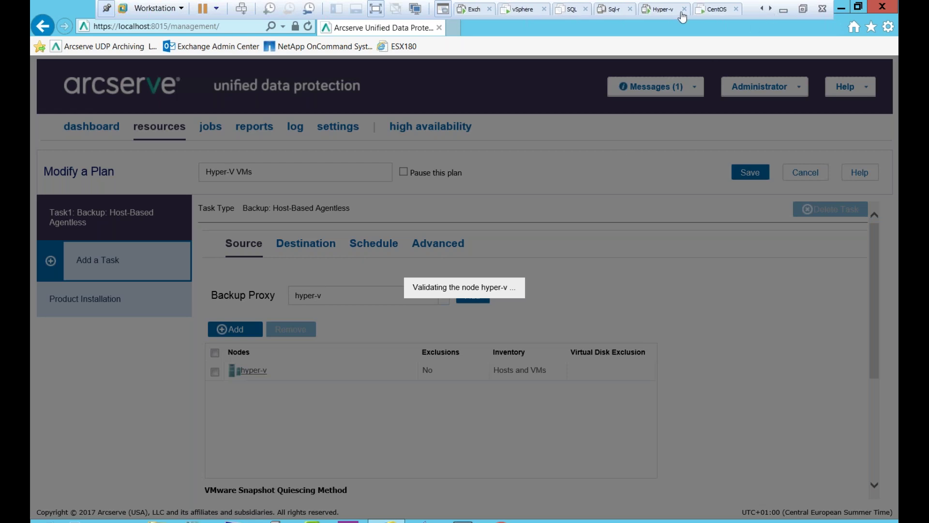
left_click(770, 9)
left_click(770, 9)
left_click(770, 9)
left_click(771, 9)
left_click(762, 9)
left_click(762, 9)
left_click(762, 9)
left_click(762, 9)
left_click(762, 8)
left_click(762, 9)
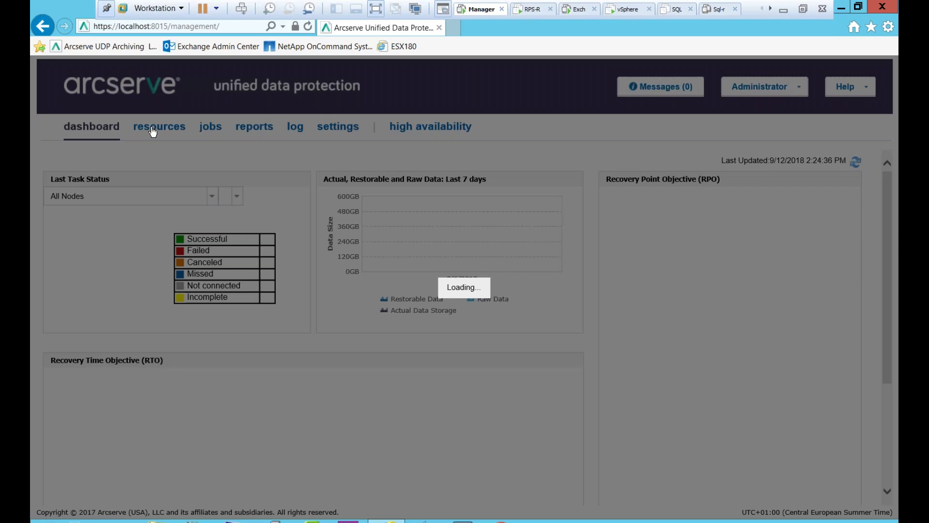
Open the VMWare plan for modification and add a second task of type "Replicate to a remotely-managed RPS".
left_click(153, 129)
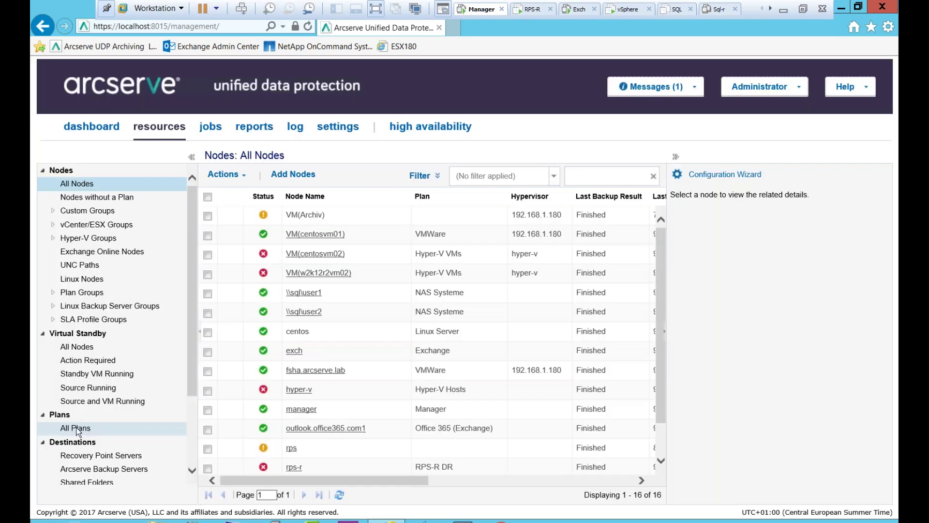
left_click(77, 428)
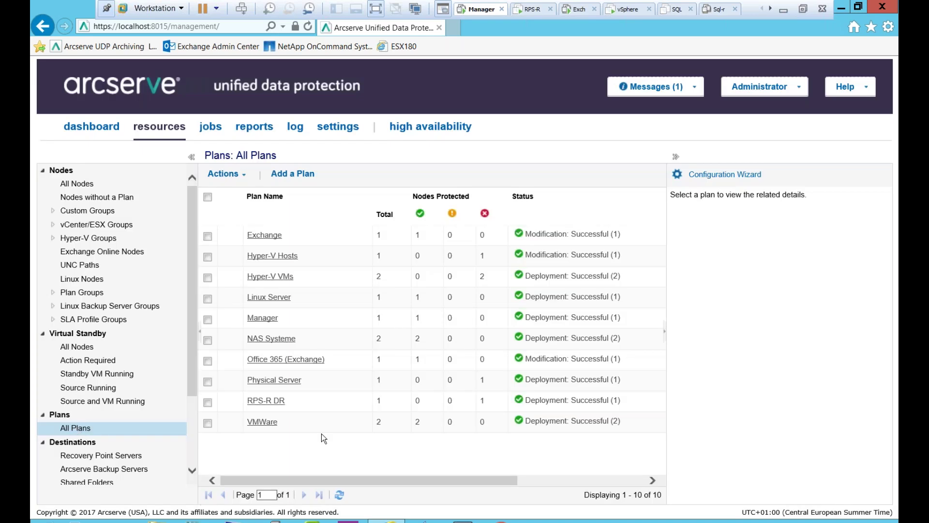
double_click(397, 422)
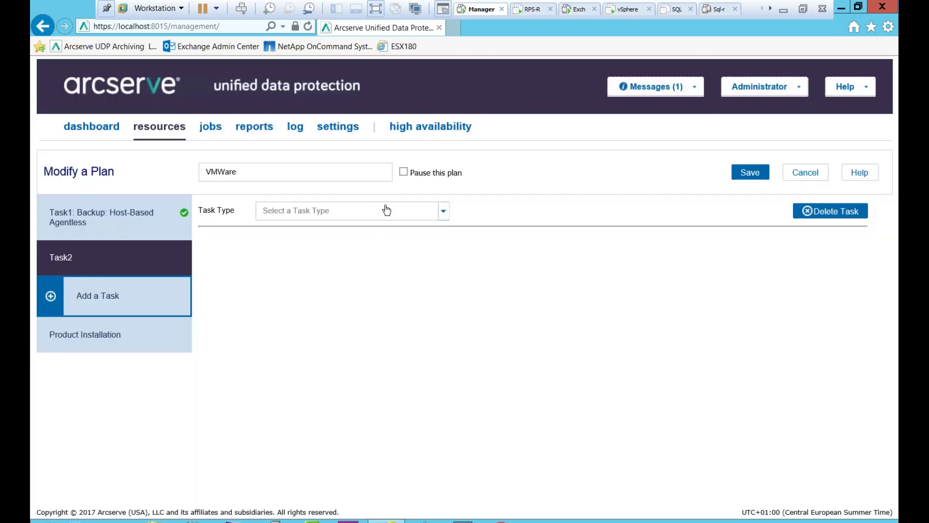
left_click(383, 211)
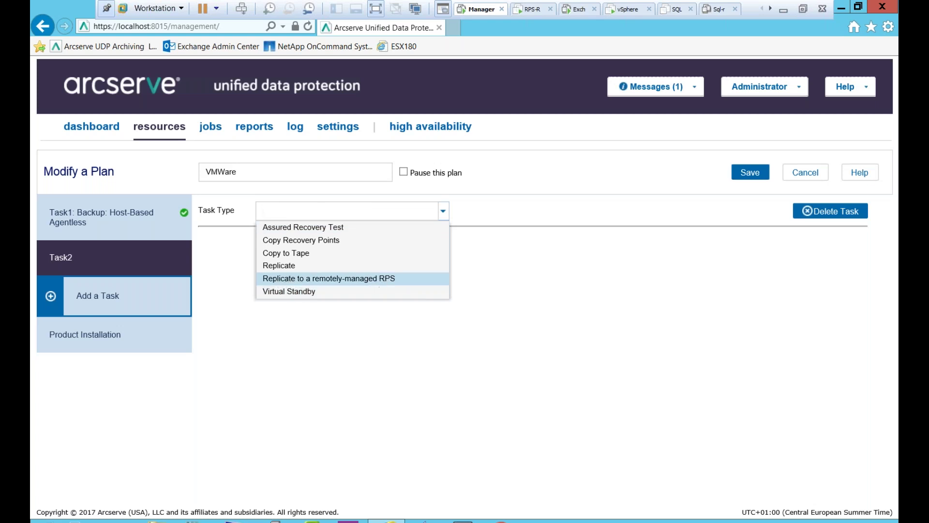
left_click(376, 278)
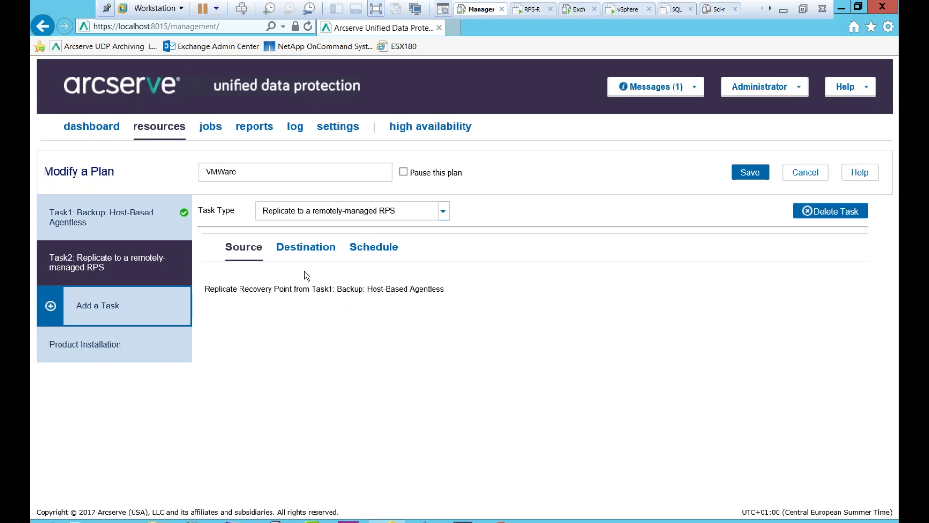
Set remote-rps as the remote console in the replication task's destination and connect to it.
left_click(297, 249)
left_click(492, 292)
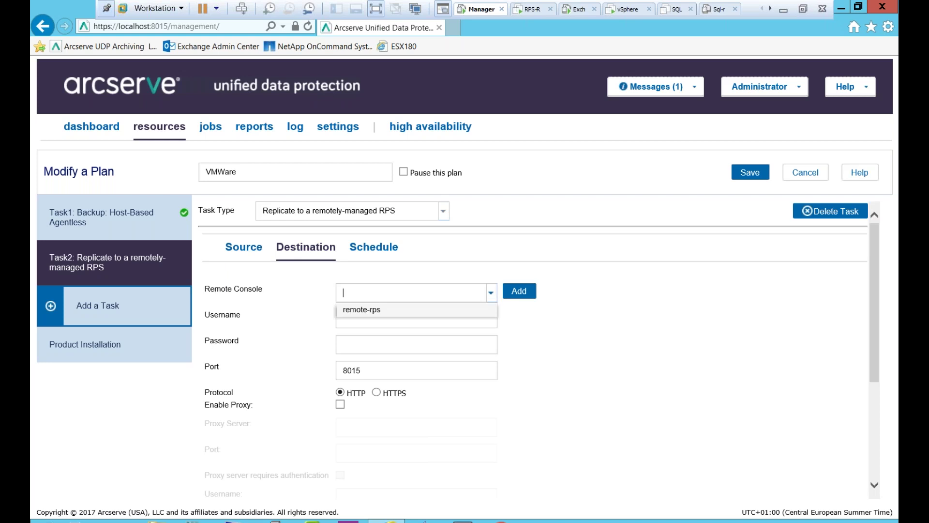
left_click(368, 310)
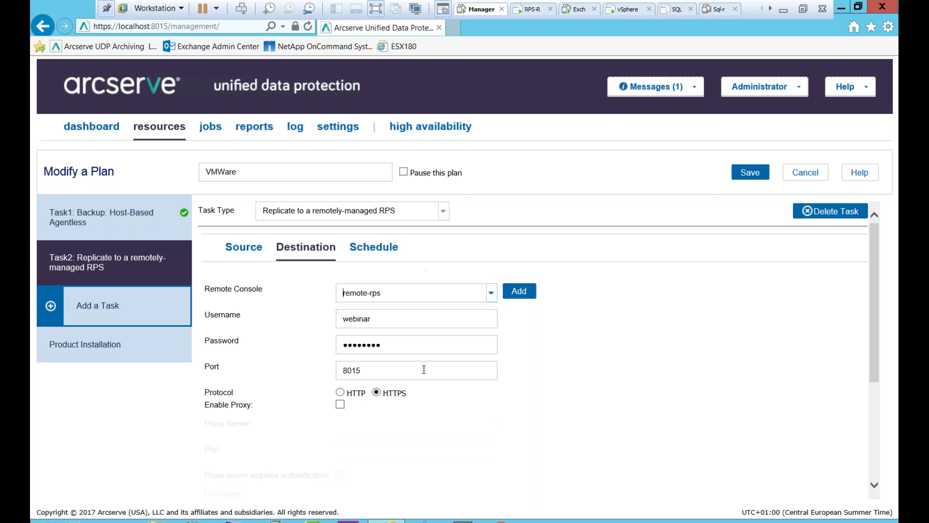
scroll(425, 383, "down", 2)
scroll(427, 393, "down", 1)
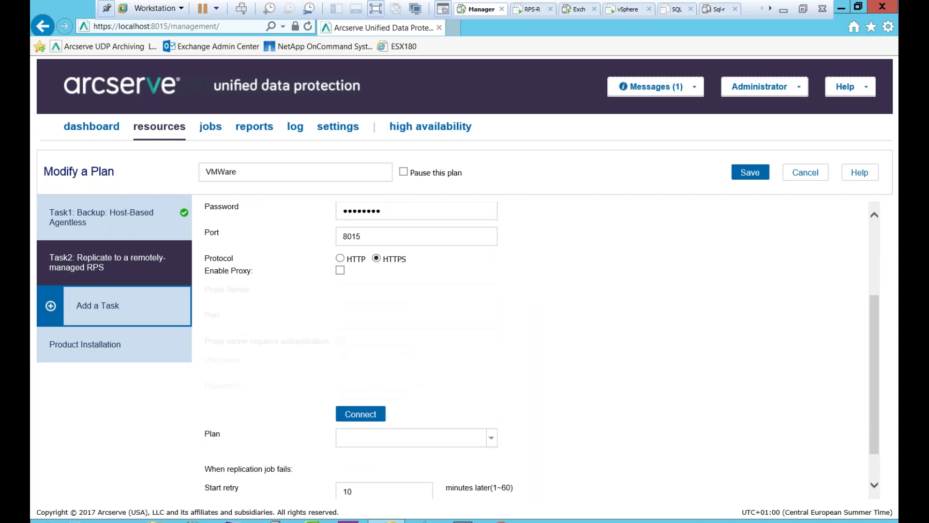
left_click(362, 416)
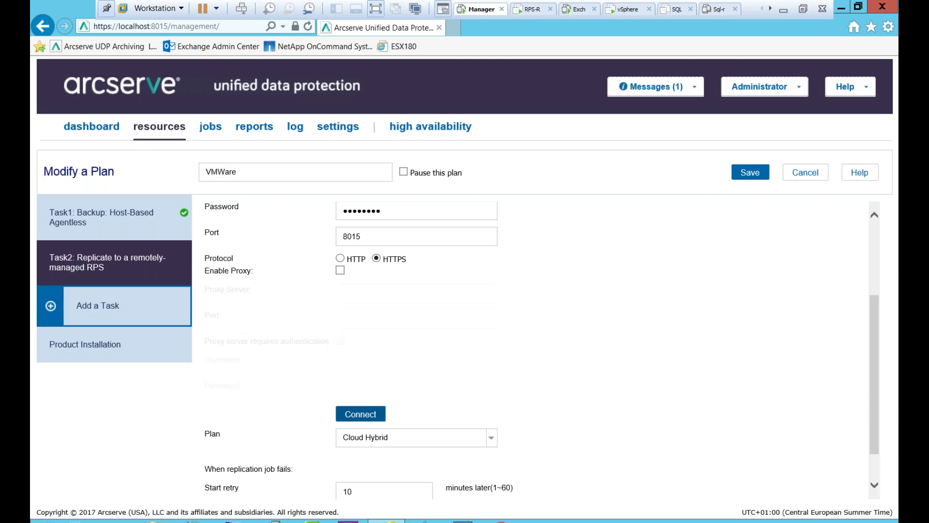
Choose "Cloud hybrid Webinar" as the replication task's remote plan and save the modified VMWare plan.
left_click(489, 439)
left_click(419, 466)
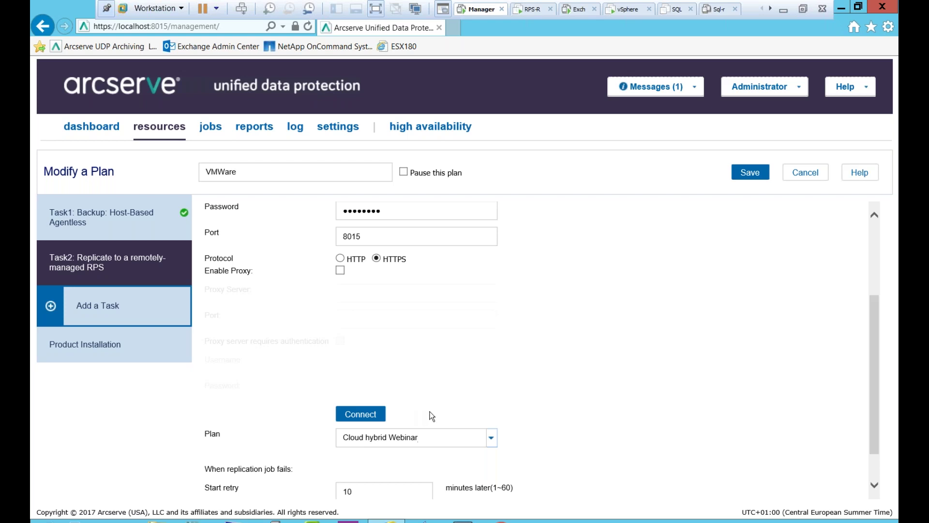
left_click_drag(877, 394, 846, 263)
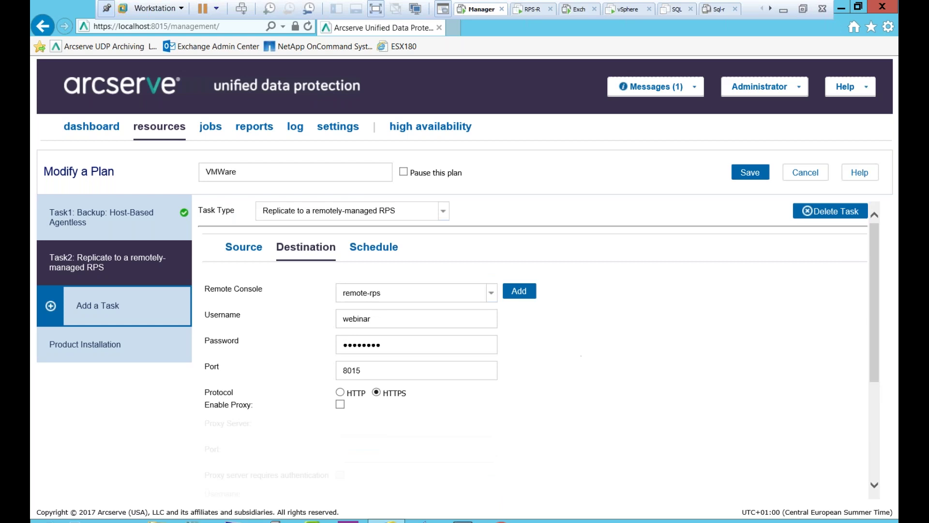
left_click(358, 249)
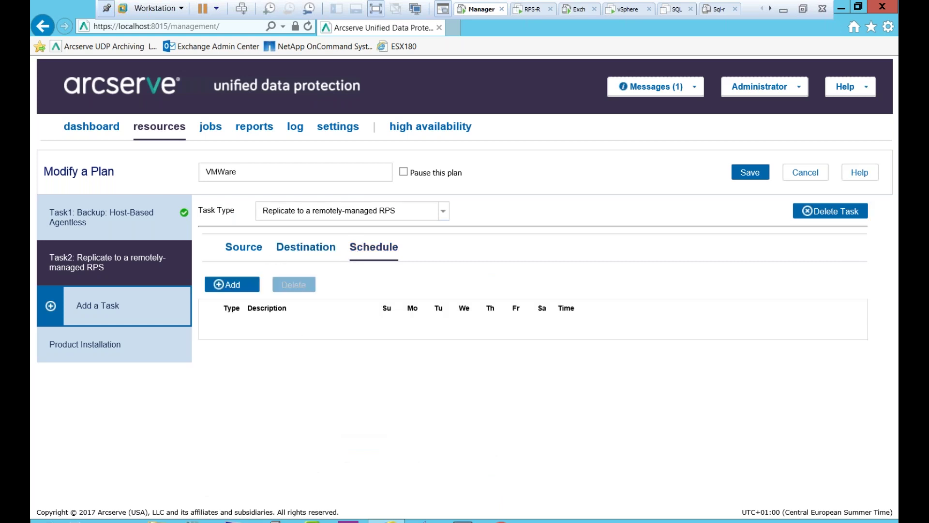
left_click(756, 177)
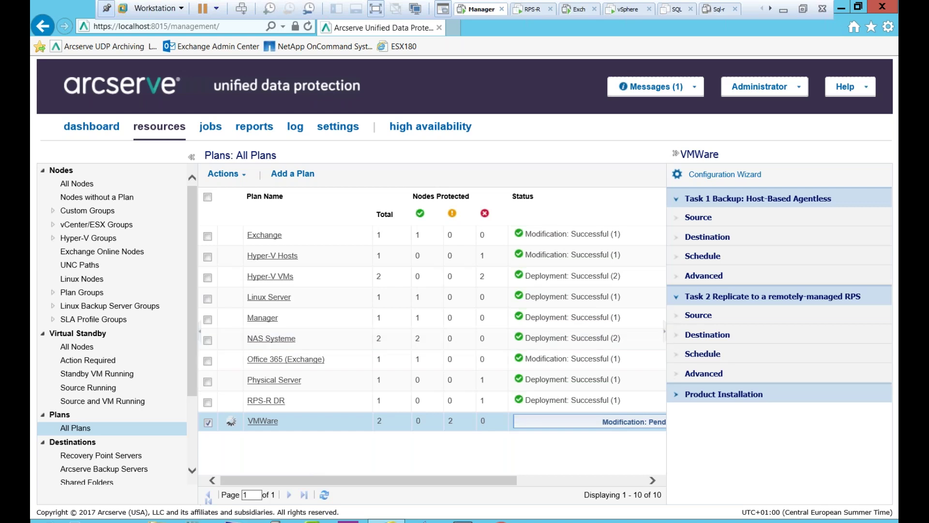
Run an incremental backup of the VMWare plan immediately and check the jobs in progress.
left_click(665, 333)
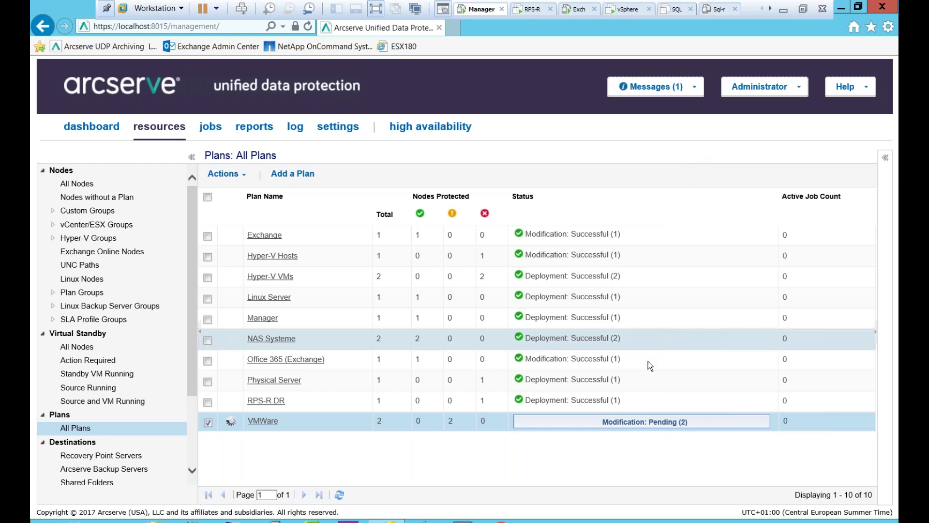
right_click(263, 422)
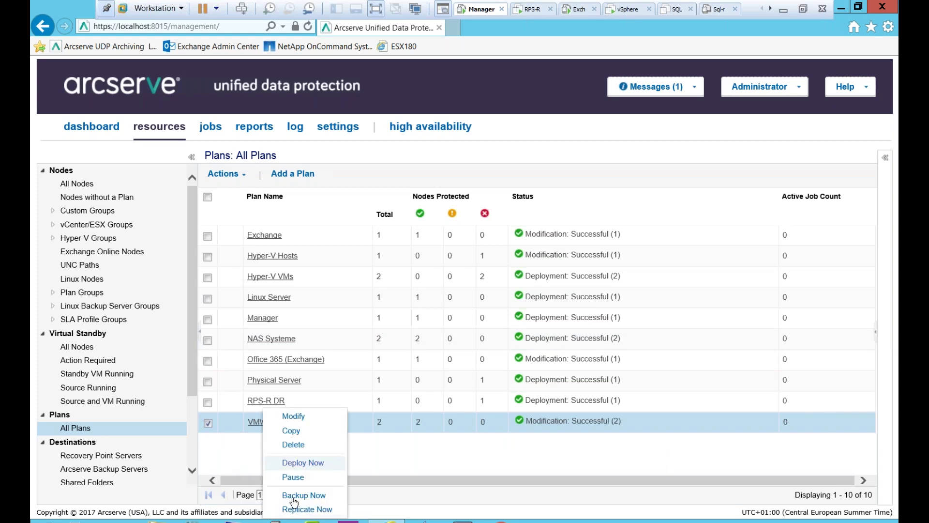
left_click(299, 495)
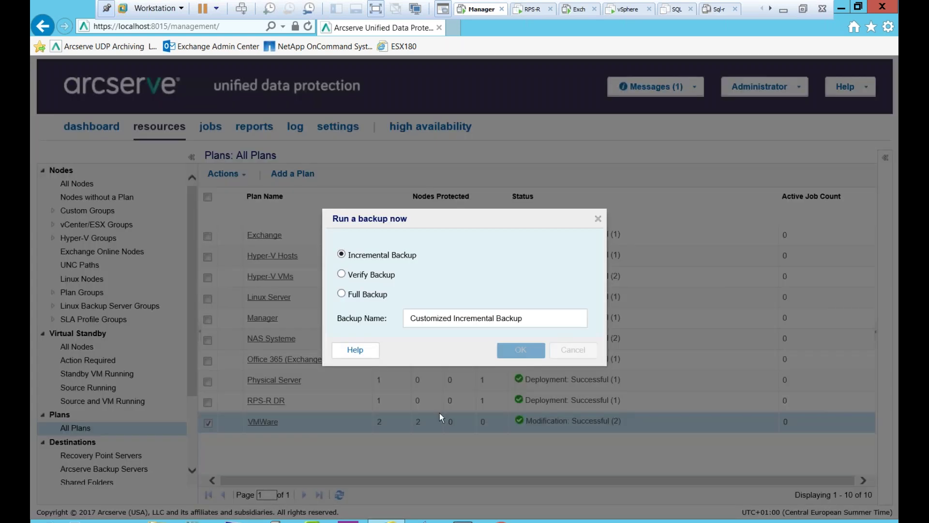
key("Return")
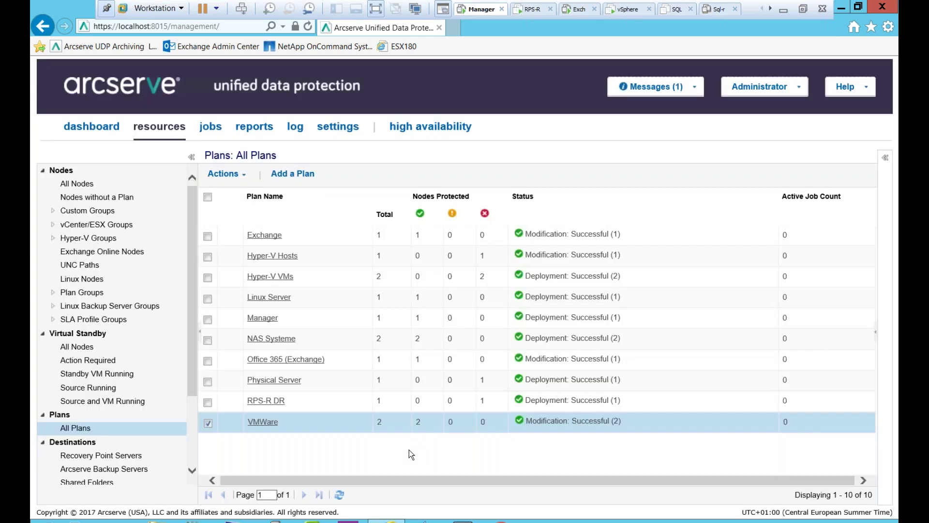
left_click(208, 423)
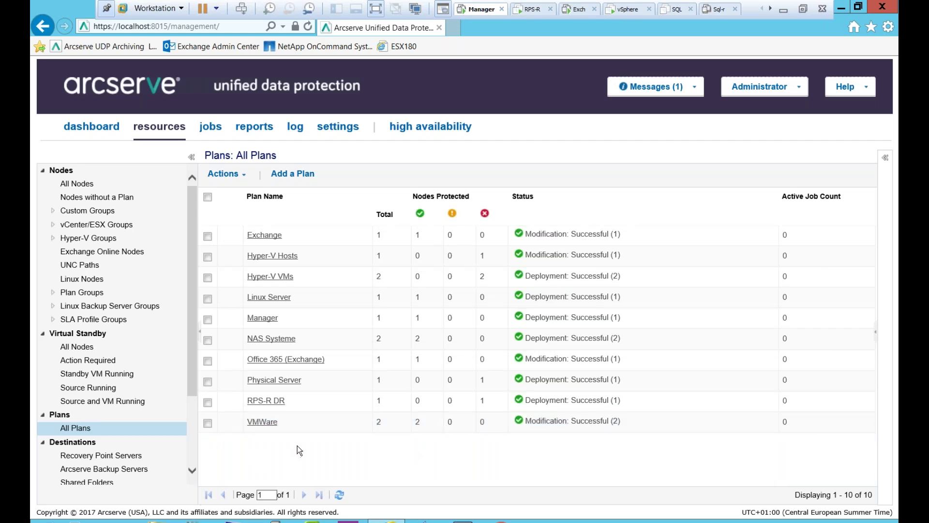
left_click(211, 128)
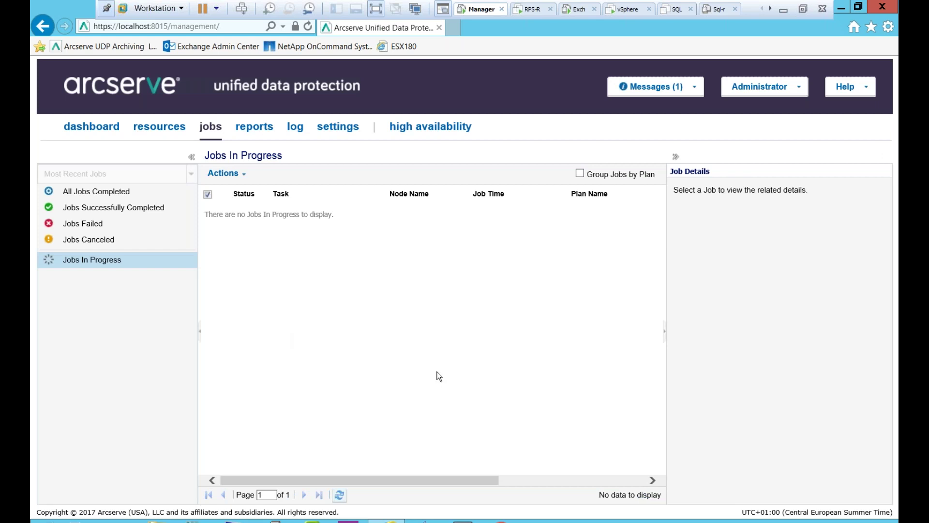
left_click(664, 329)
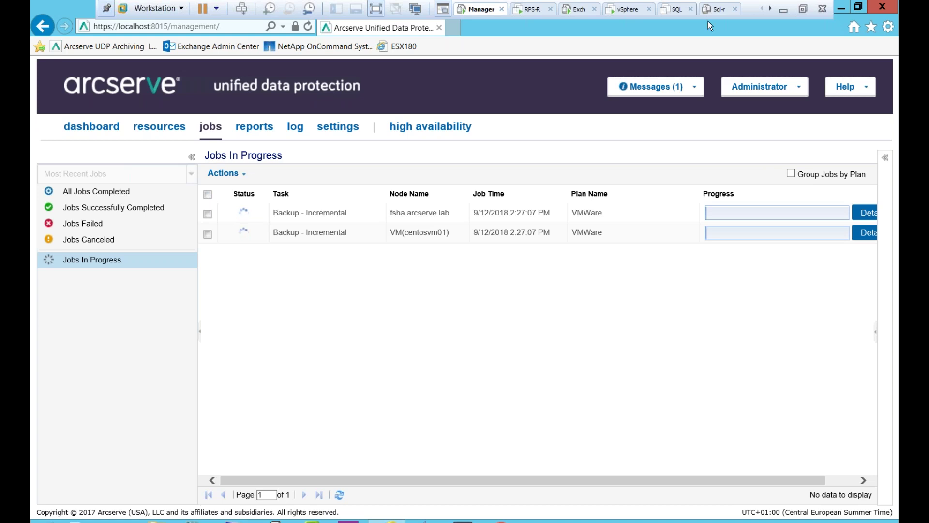
Switch to the UDP Cloud-Hybrid virtual machine and open the list of all nodes in its console.
left_click(770, 9)
left_click(771, 8)
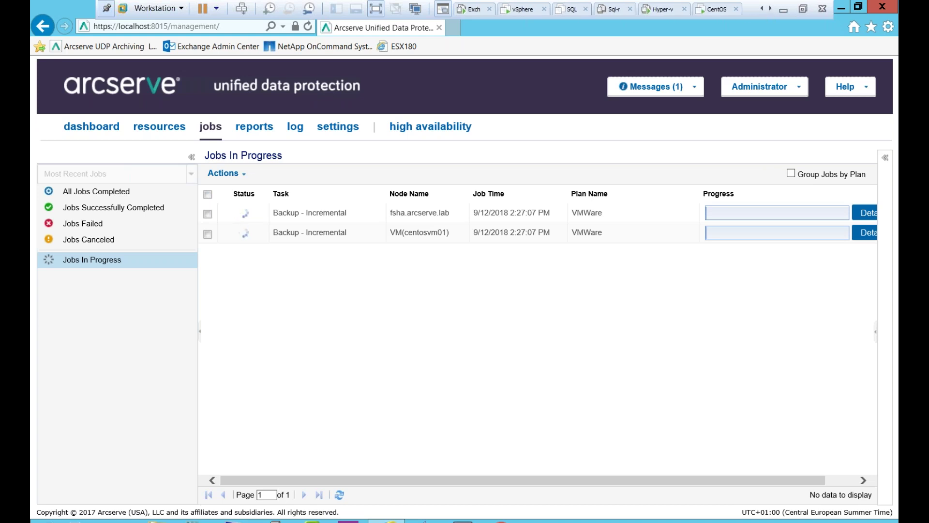
left_click(771, 8)
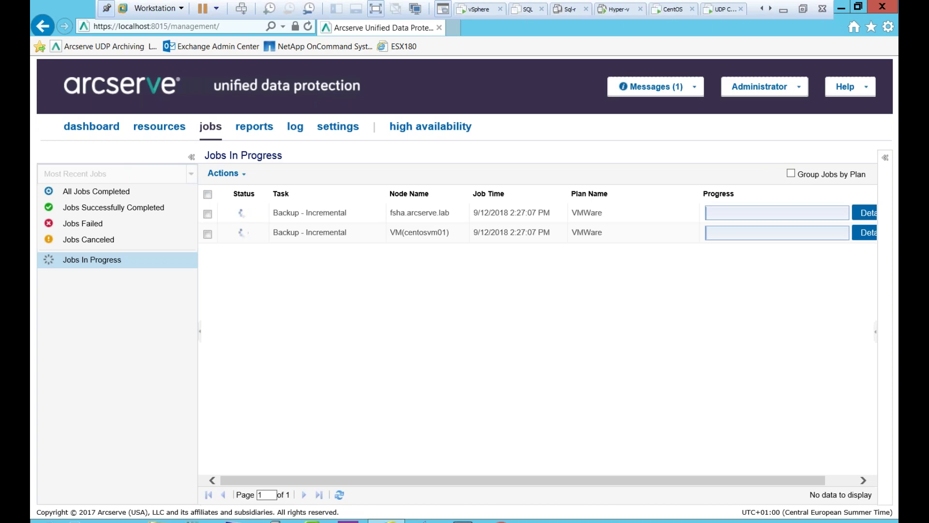
left_click(771, 8)
left_click(688, 10)
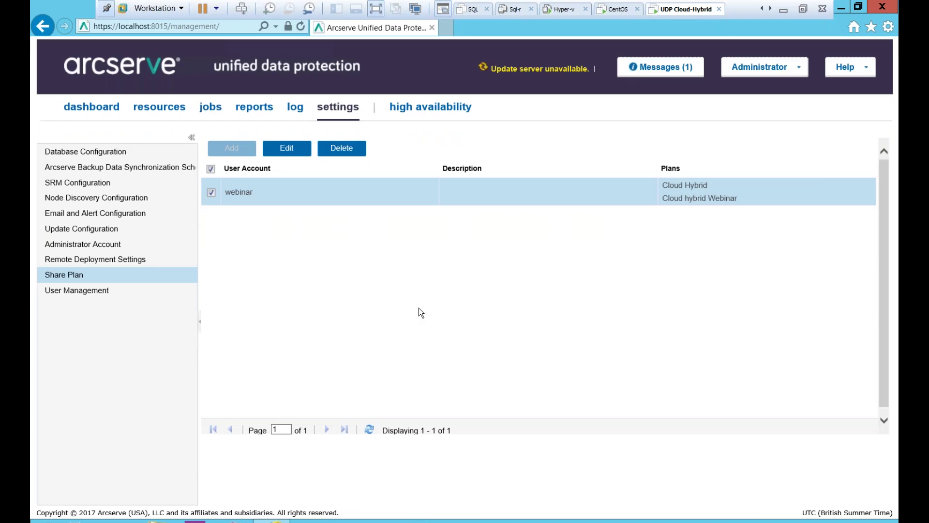
left_click(144, 107)
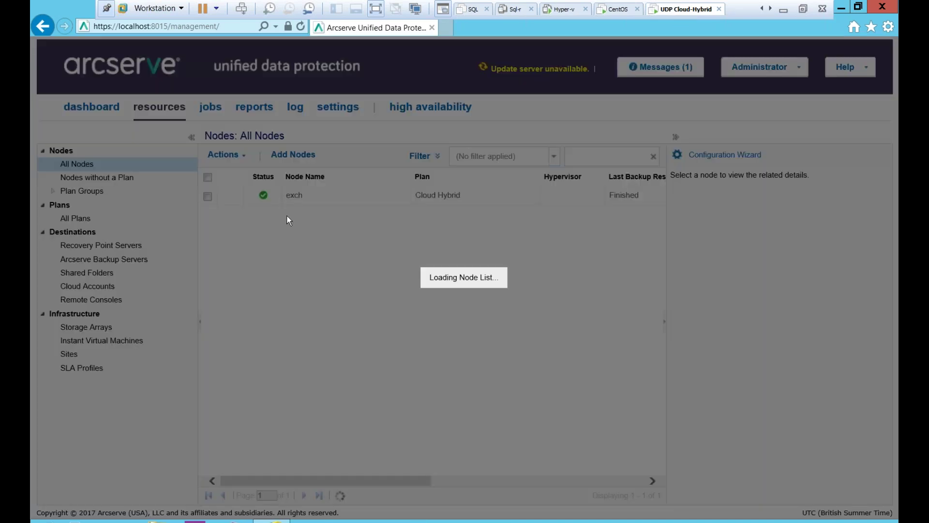
Start a restore for the exch node and agree to continue with the remote-site node.
left_click(292, 193)
right_click(293, 194)
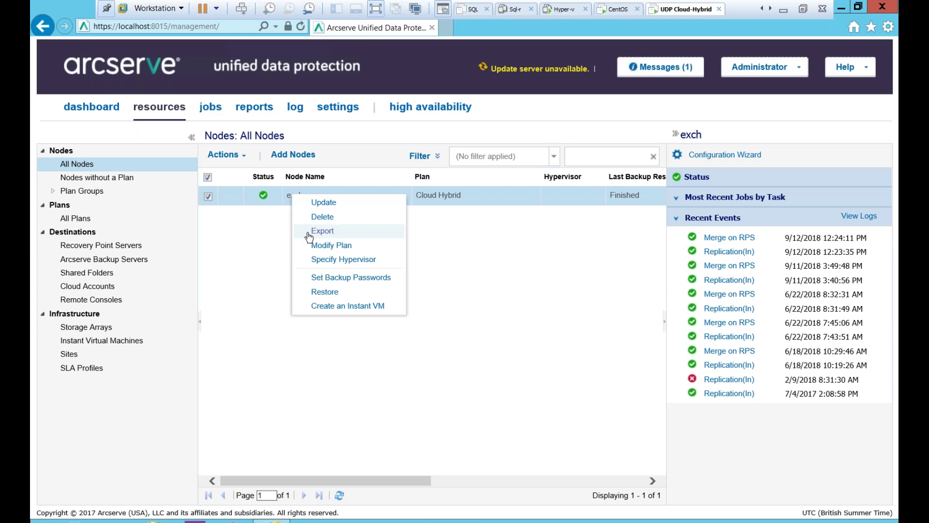
left_click(268, 231)
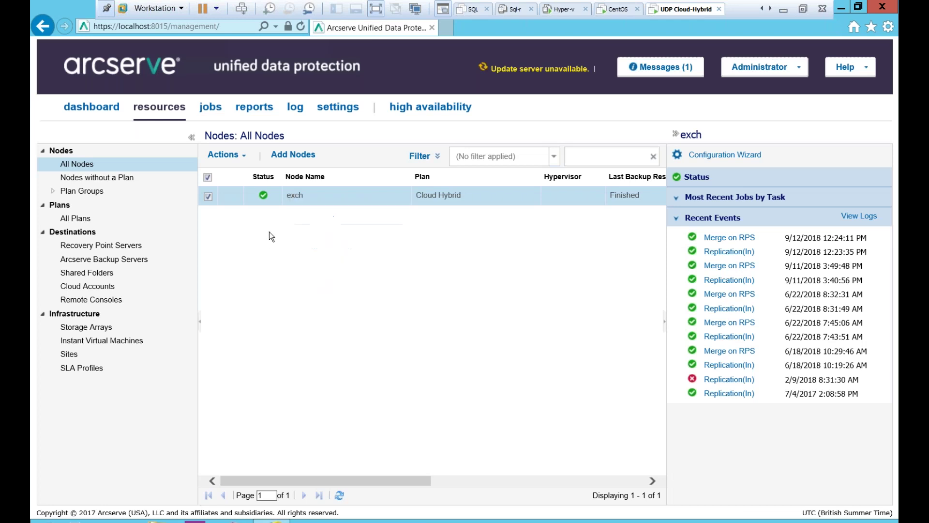
right_click(297, 194)
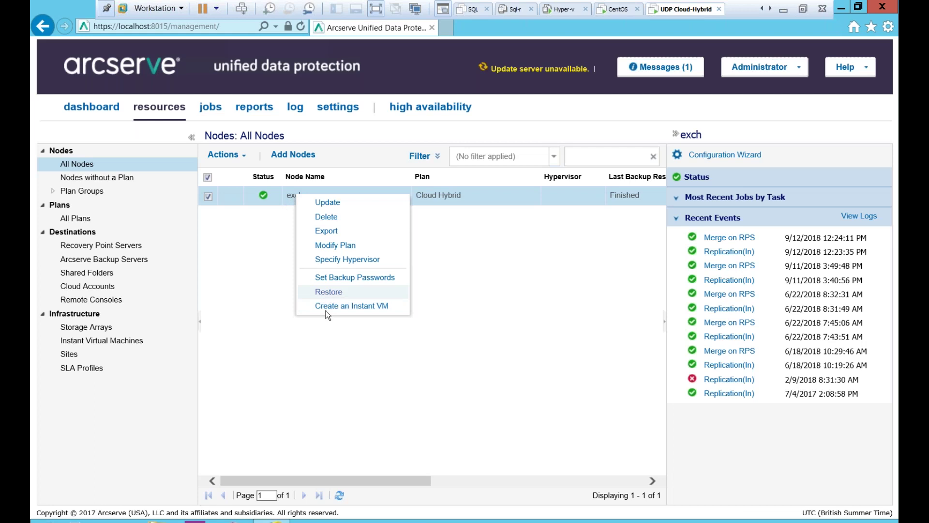
left_click(329, 291)
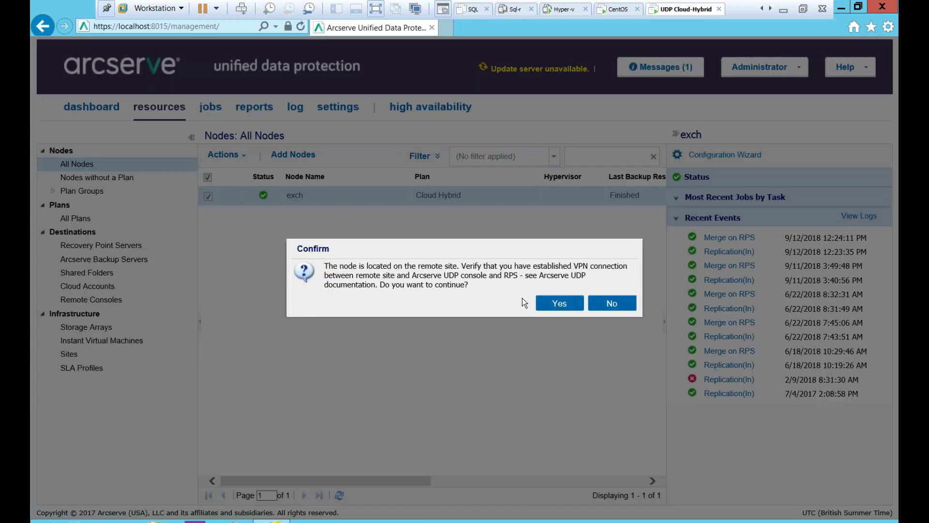
left_click(560, 304)
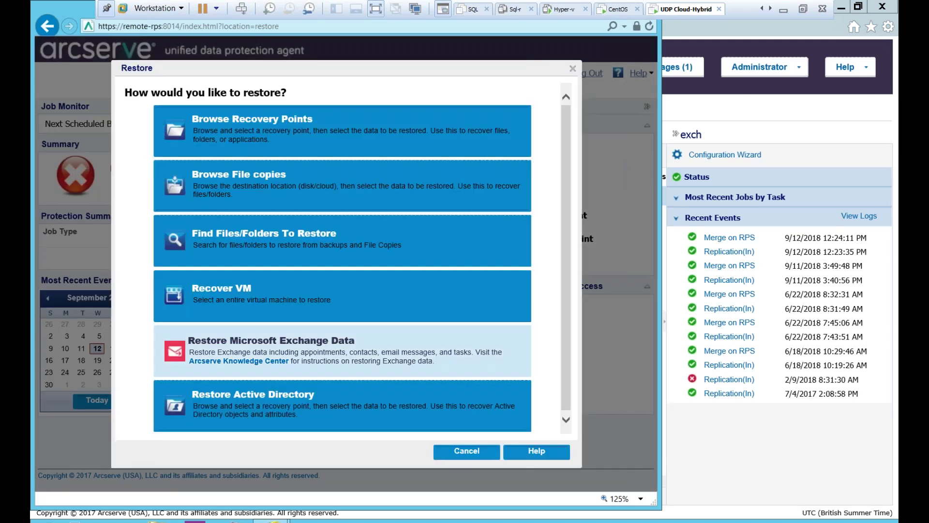
Choose to restore by browsing recovery points and change the backup location source to a Recovery Point Server.
left_click(269, 134)
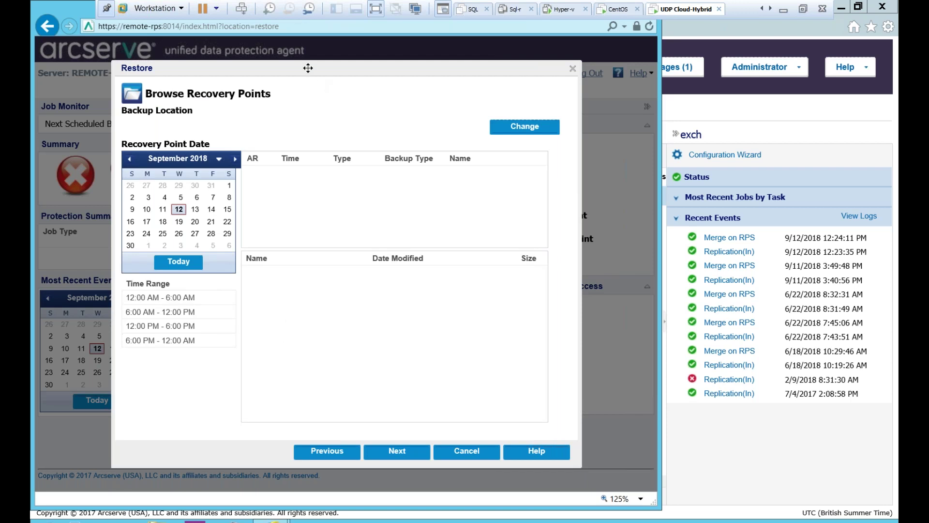
left_click(520, 129)
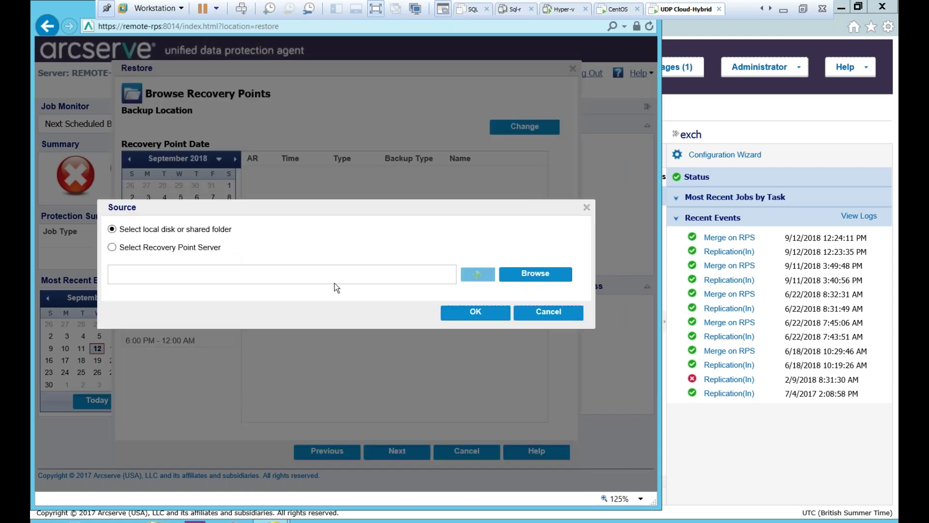
left_click(112, 246)
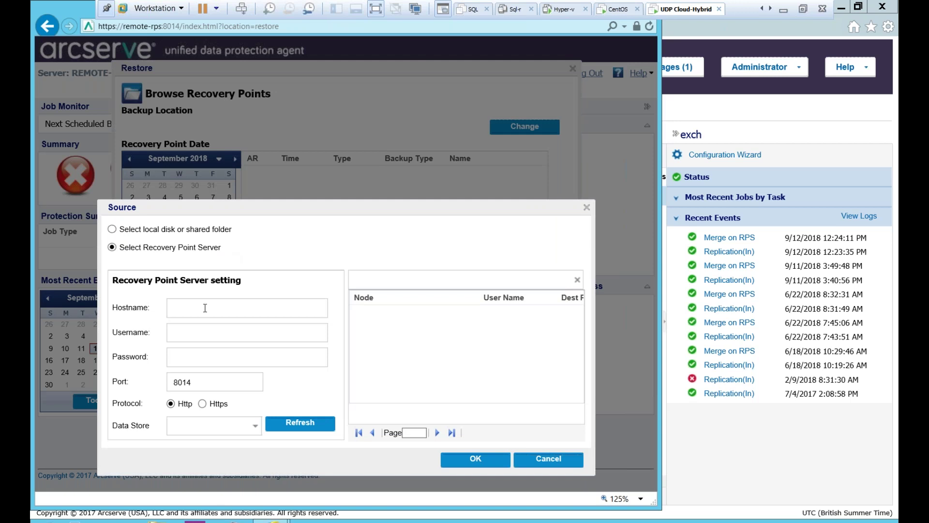
Enter remote-rps as the Recovery Point Server hostname, administrator as the username and the account password, and try loading its data stores.
type("remote-rps")
left_click(173, 333)
type("administrator")
key("Tab")
type("*********")
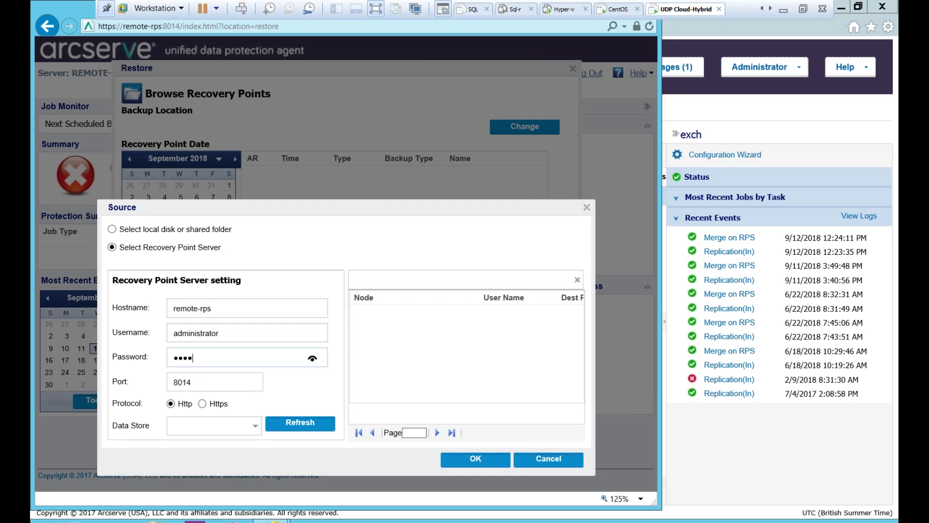
type("****")
left_click(271, 423)
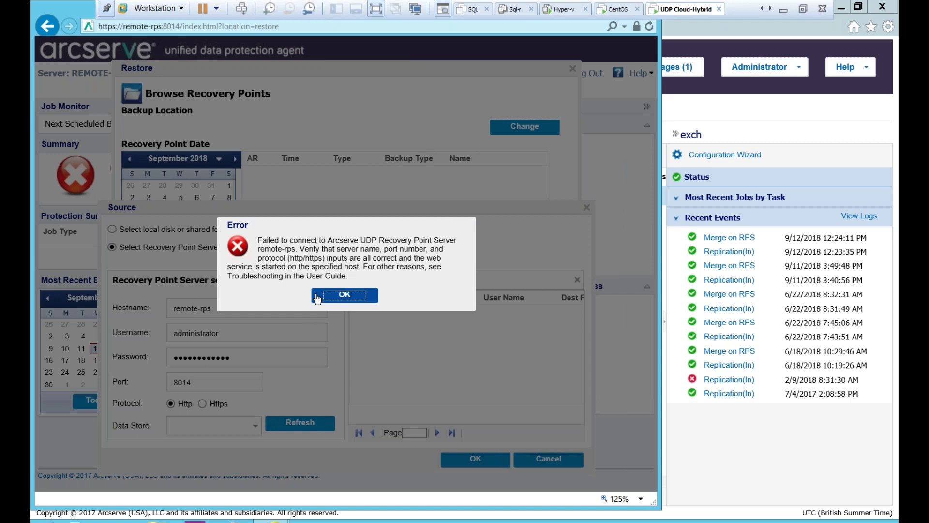
Dismiss the connection error, set the Recovery Point Server protocol to Https and reload the data store list.
left_click(346, 295)
left_click(216, 404)
left_click(291, 423)
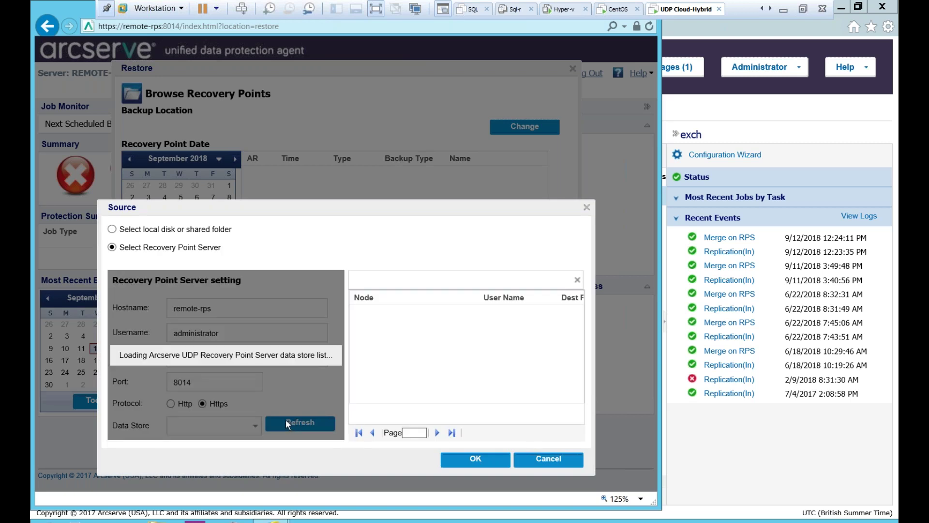
Set the restore source to the exch node in the Remote-4KB data store.
left_click(229, 442)
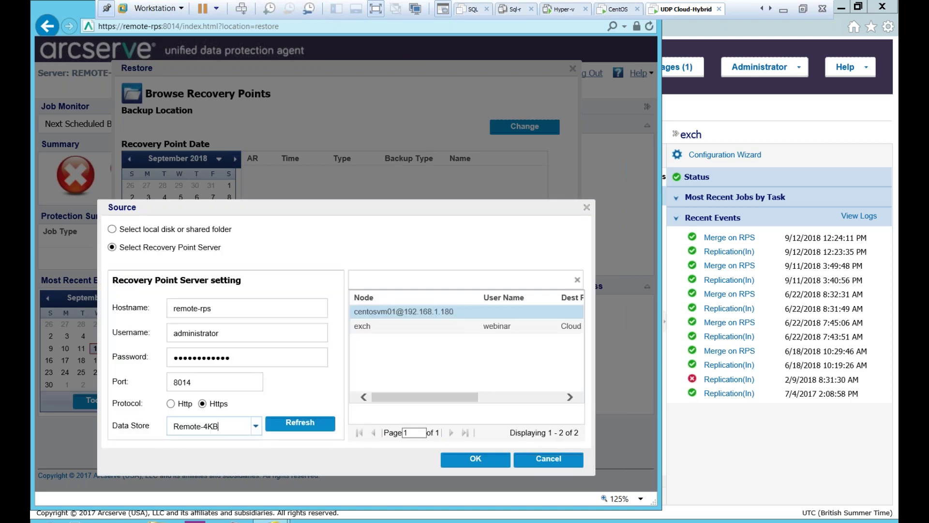
left_click(371, 327)
left_click(475, 458)
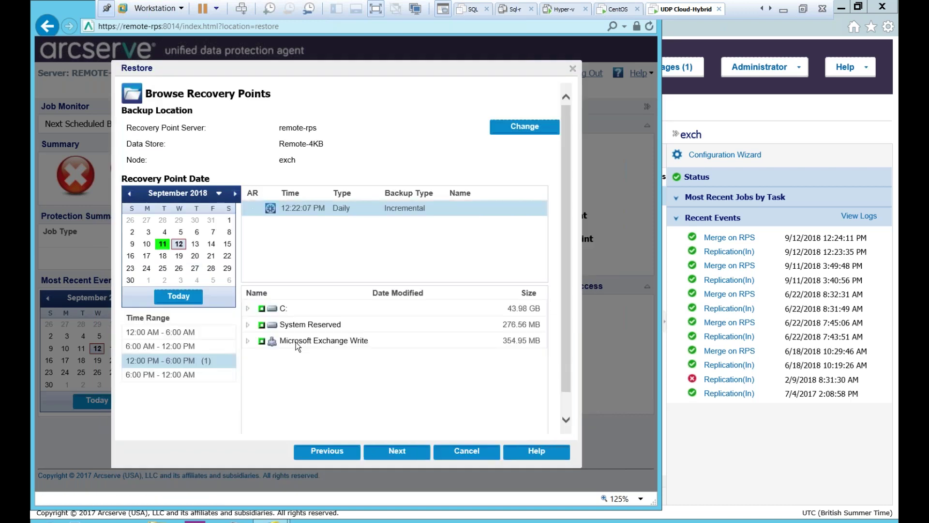
Request a download of the inetpub folder from the recovery point's C: drive, decline the zip file and close the restore.
left_click(248, 309)
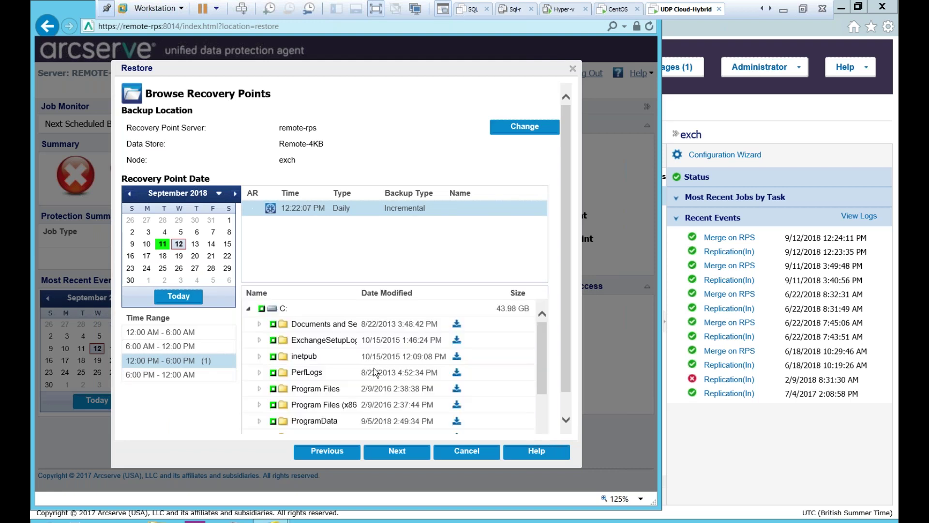
left_click(273, 358)
left_click(457, 357)
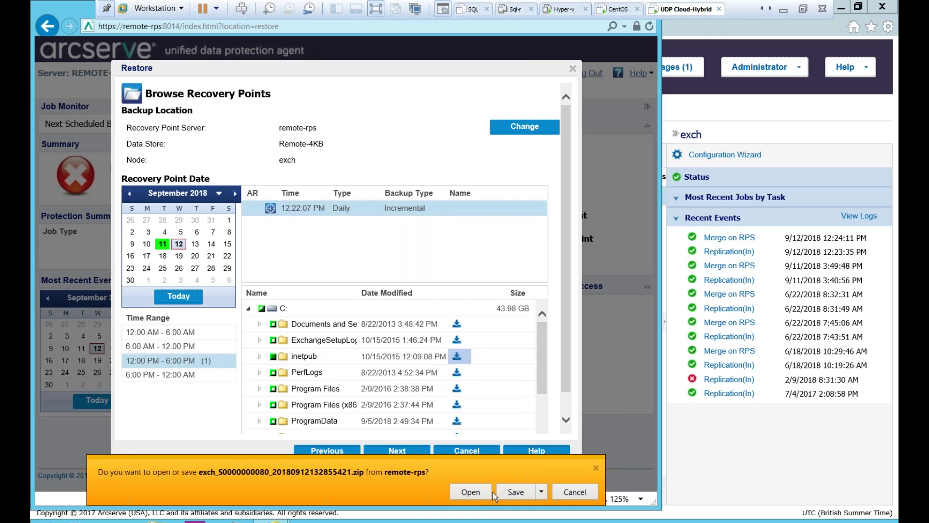
left_click(564, 492)
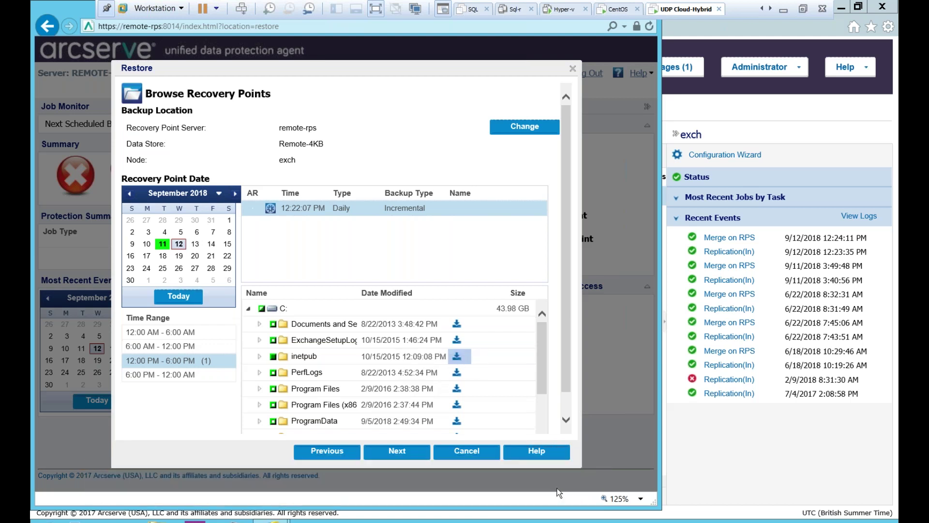
left_click(574, 71)
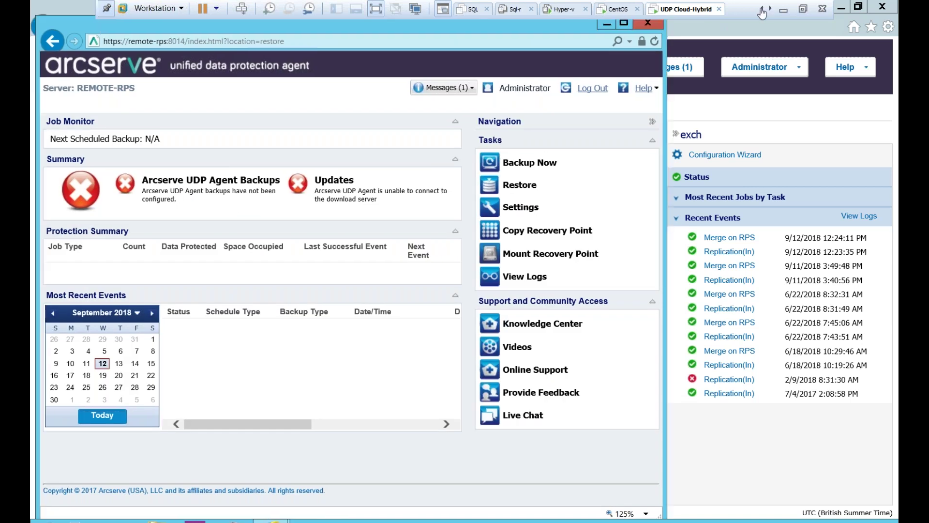
Switch to the PowerPoint presentation and run the slide show from the LIVE DEMO slide to the "SKU´s Cloud Hybrid" slide.
left_click(762, 10)
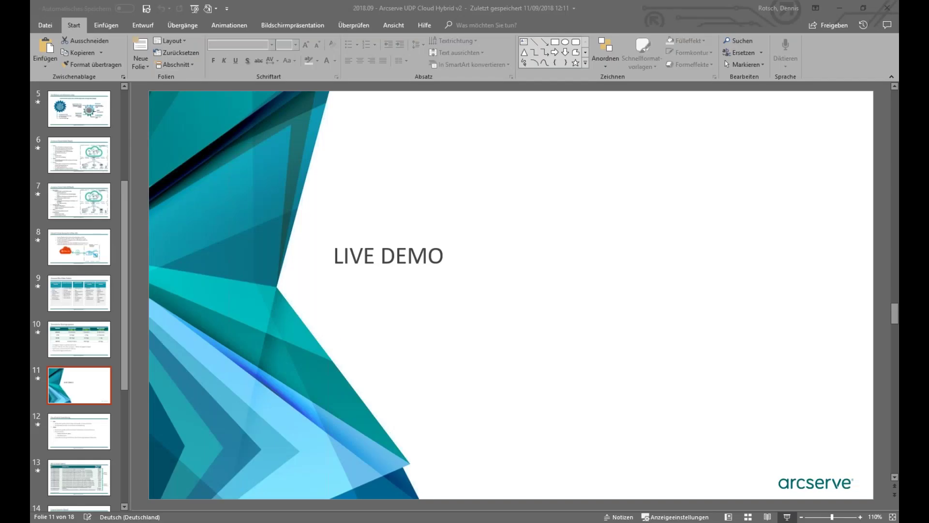
left_click(787, 516)
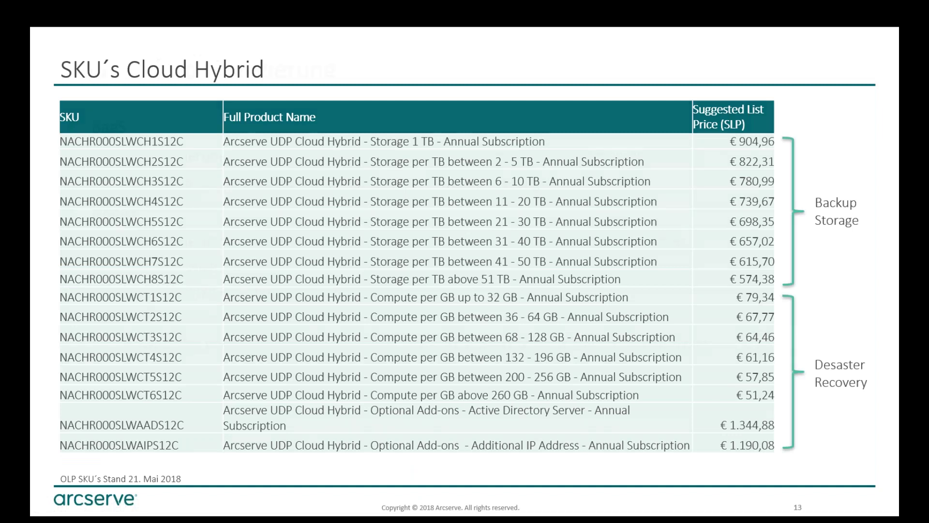
key("Left")
key("Right")
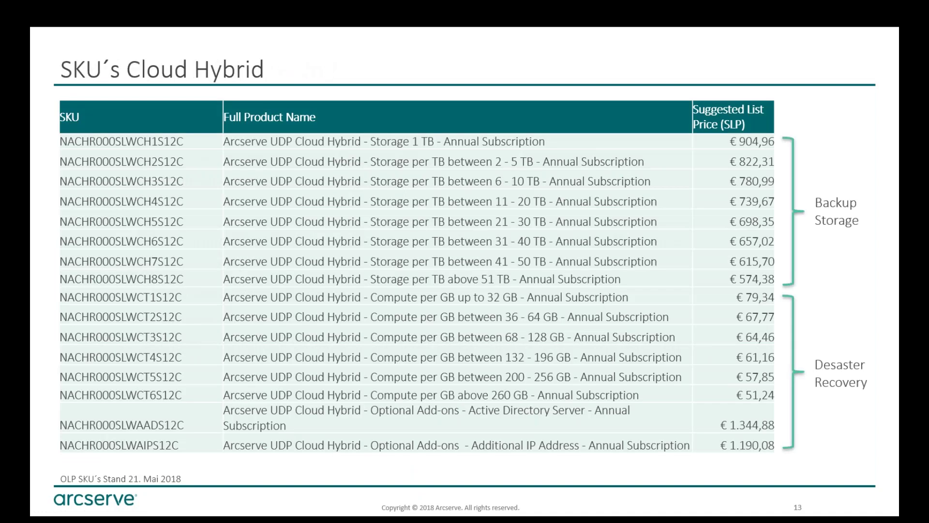